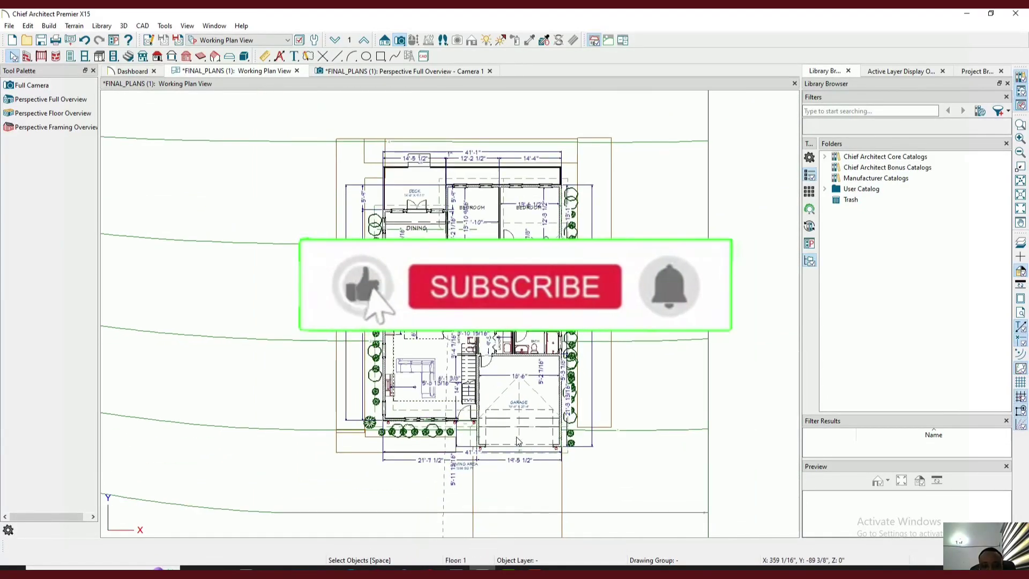
Step: Examine the first-floor working plan from the garage and living area through the kitchen and halls to the bedrooms and deck
scroll(507, 432, "up", 5)
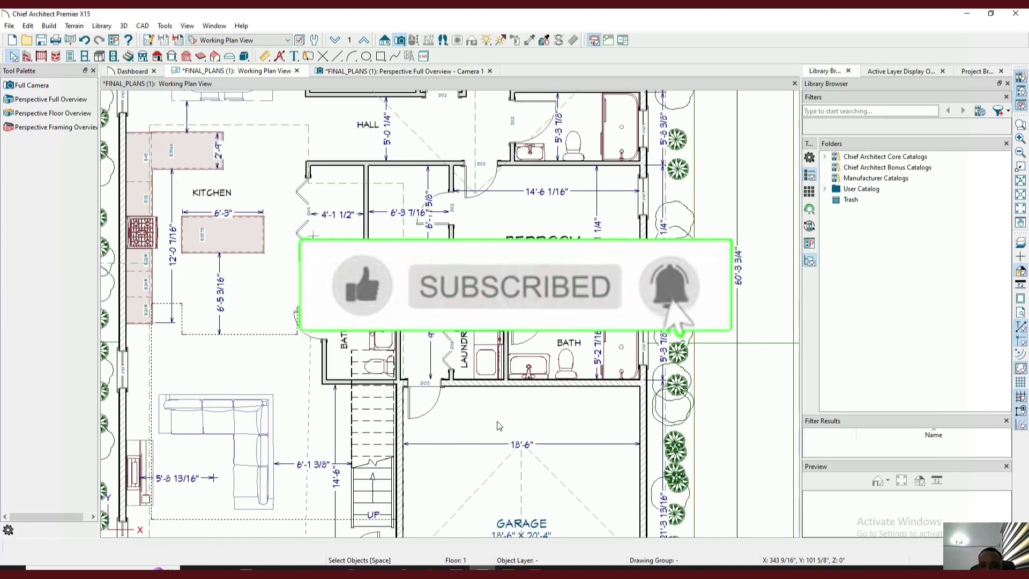
scroll(497, 424, "down", 2)
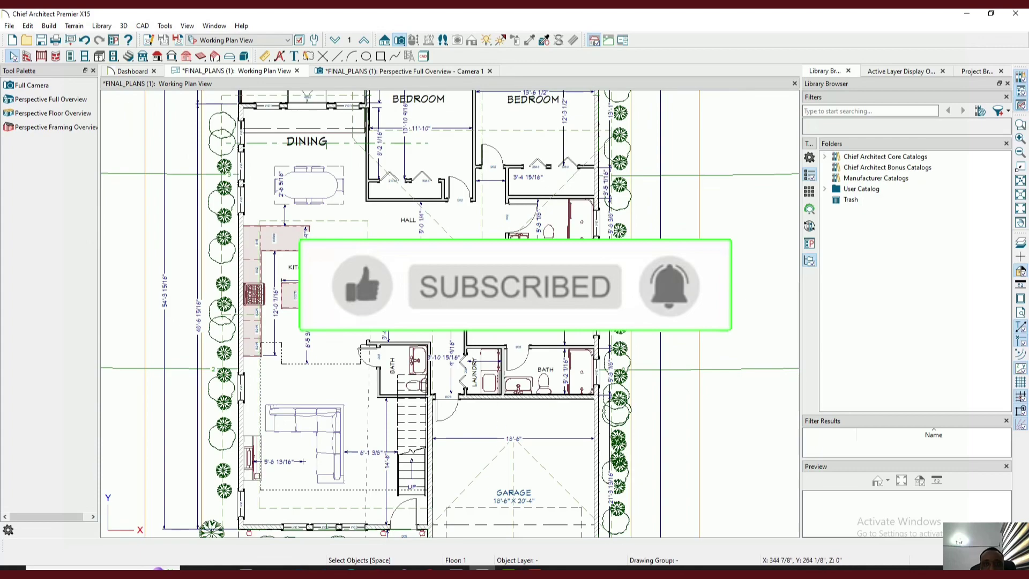
scroll(481, 365, "down", 2)
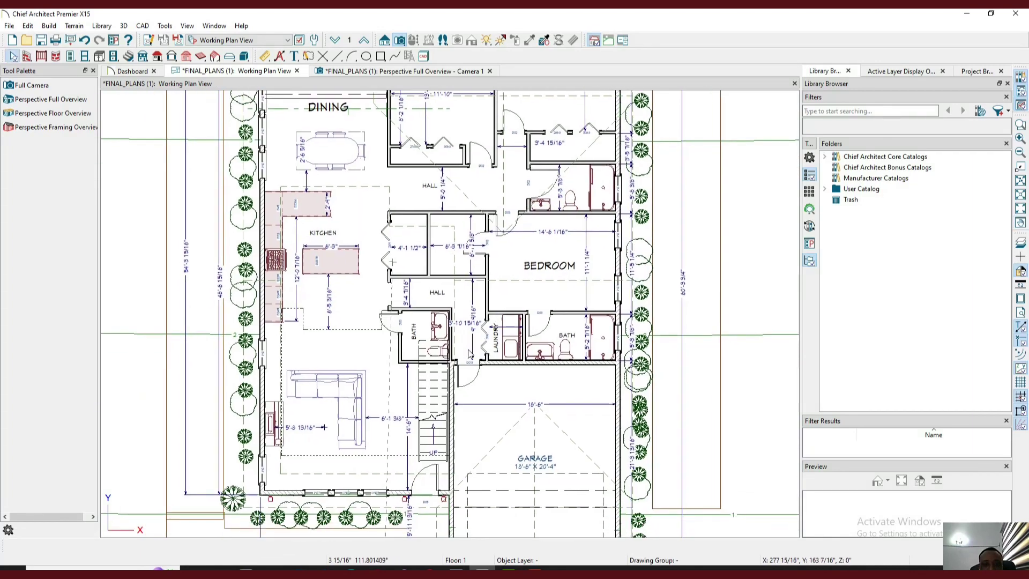
scroll(459, 295, "up", 4)
scroll(456, 293, "down", 2)
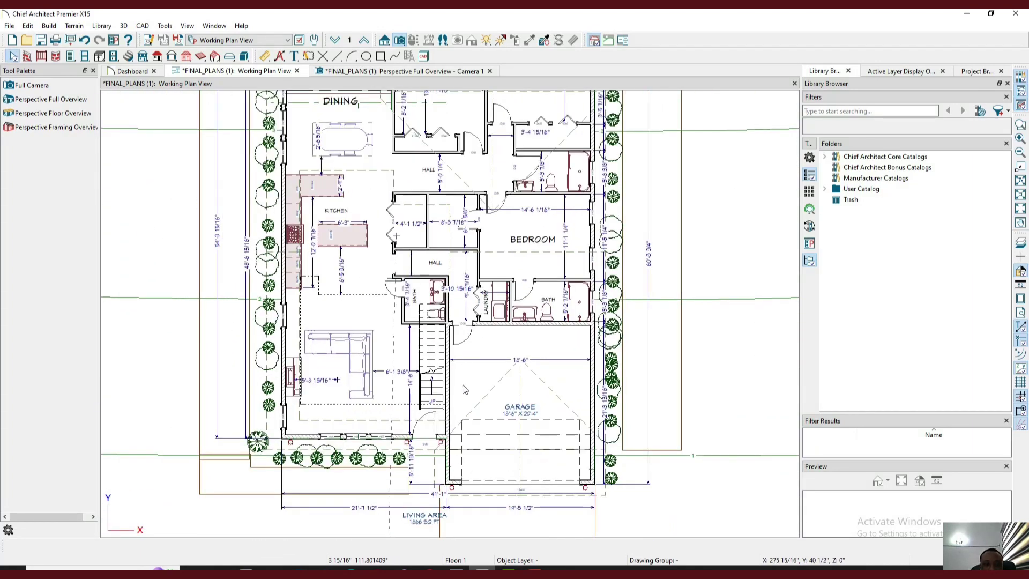
scroll(464, 389, "down", 2)
scroll(403, 217, "up", 6)
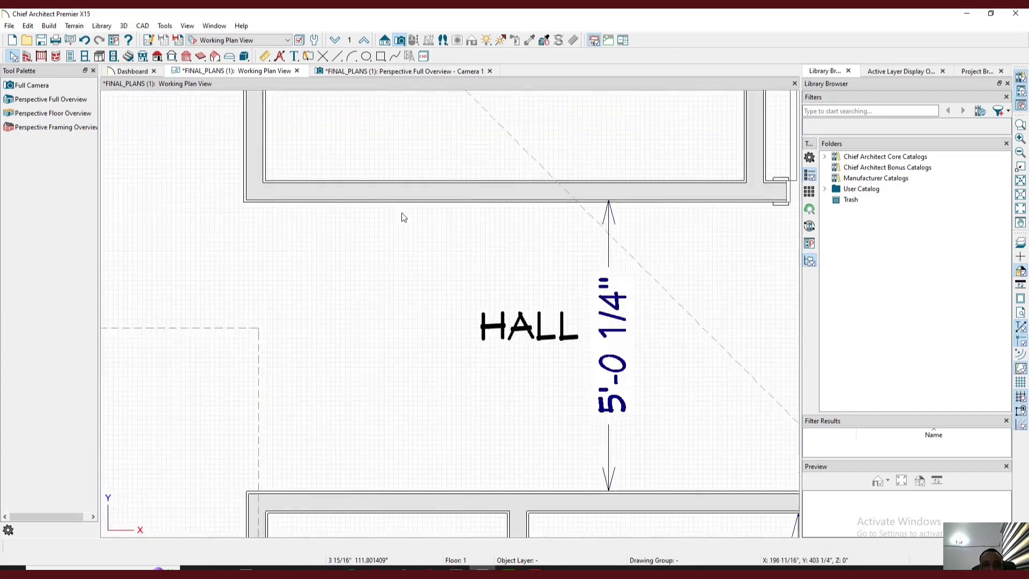
scroll(404, 218, "down", 5)
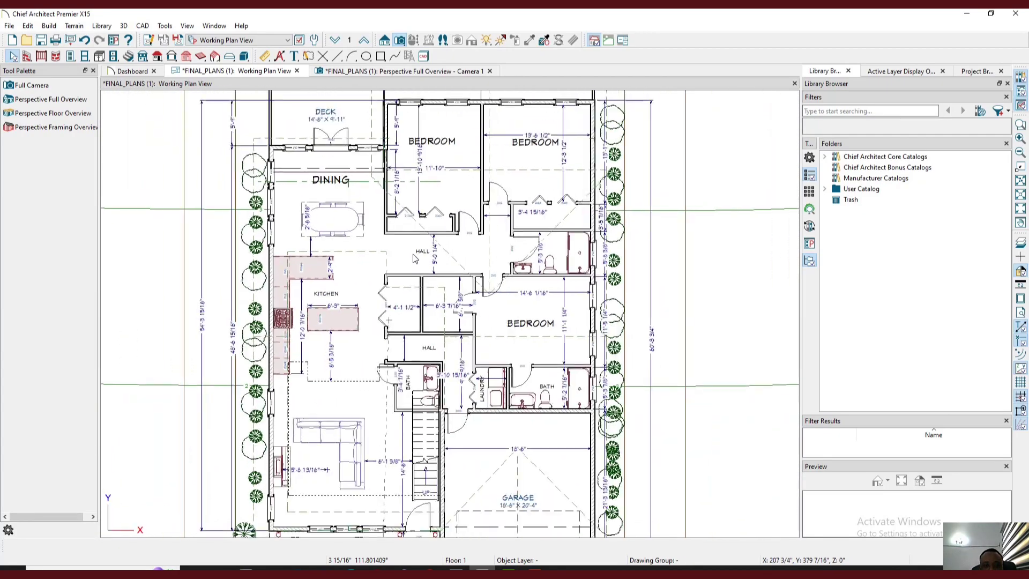
scroll(414, 255, "down", 2)
scroll(414, 255, "up", 3)
middle_click_drag(404, 167, 409, 305)
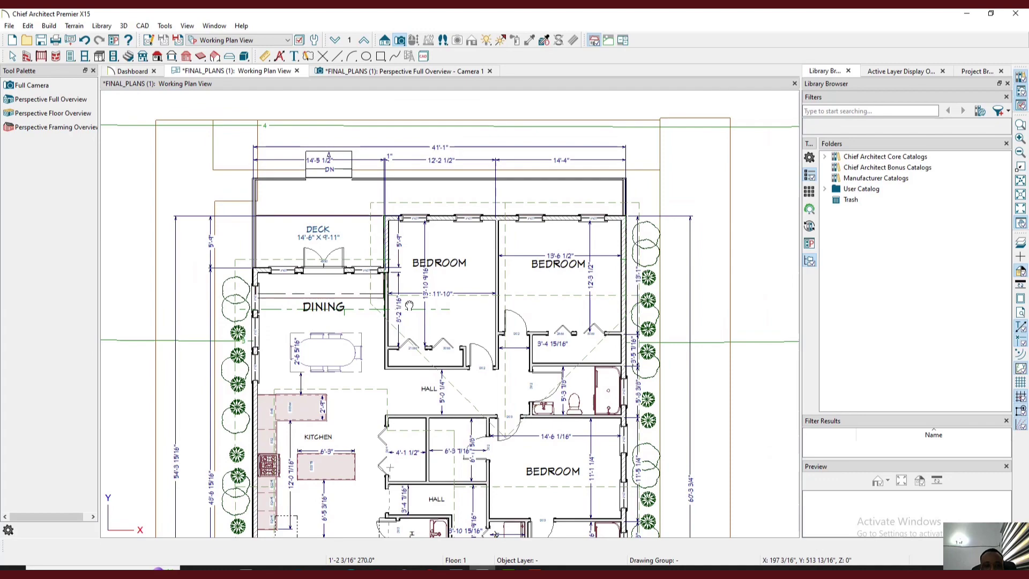
Step: Inspect the two rear bedrooms on the plan, including their exterior-wall windows, closets and room dimensions
scroll(413, 219, "up", 4)
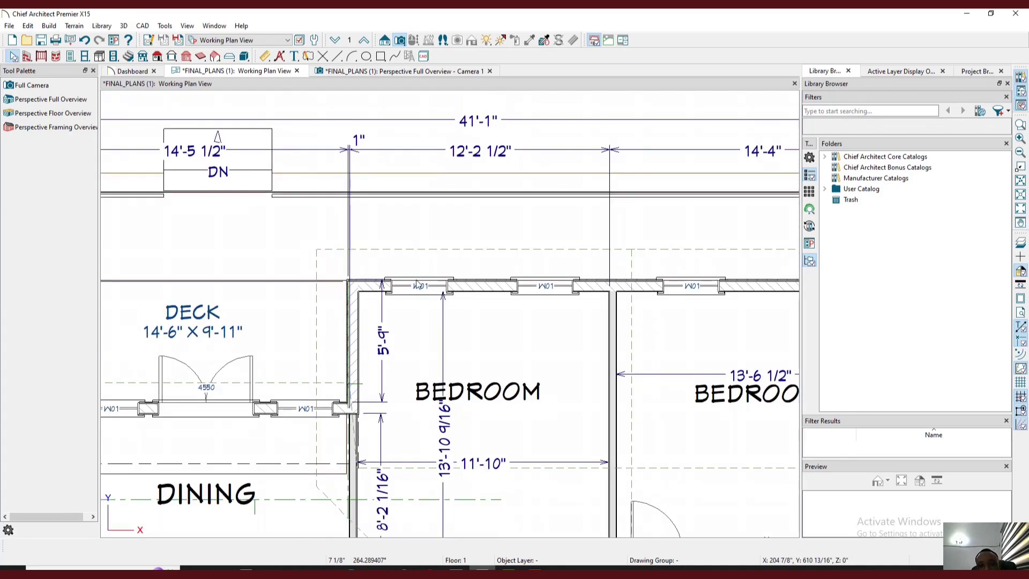
scroll(417, 284, "down", 4)
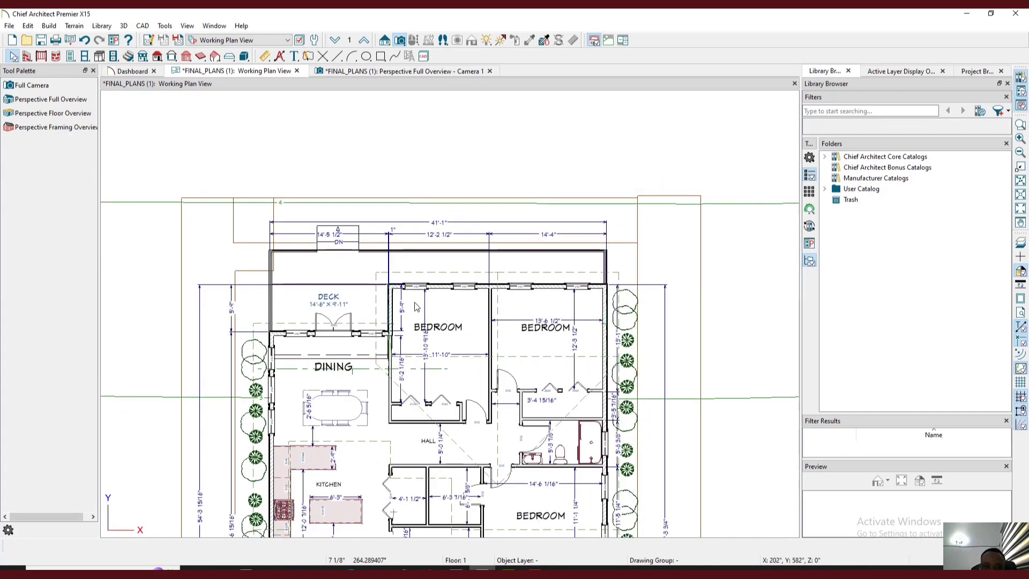
scroll(416, 307, "down", 3)
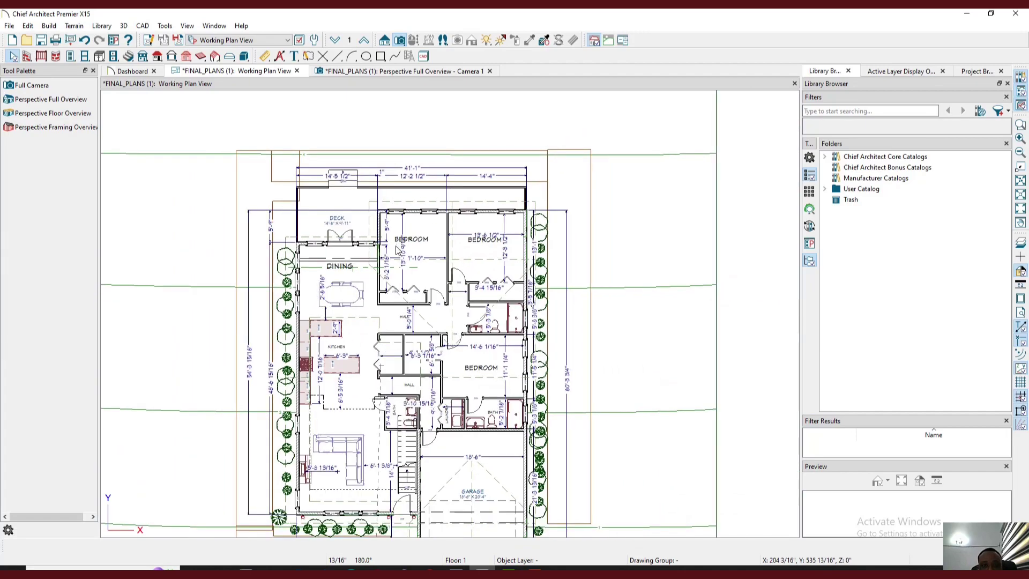
scroll(397, 249, "up", 5)
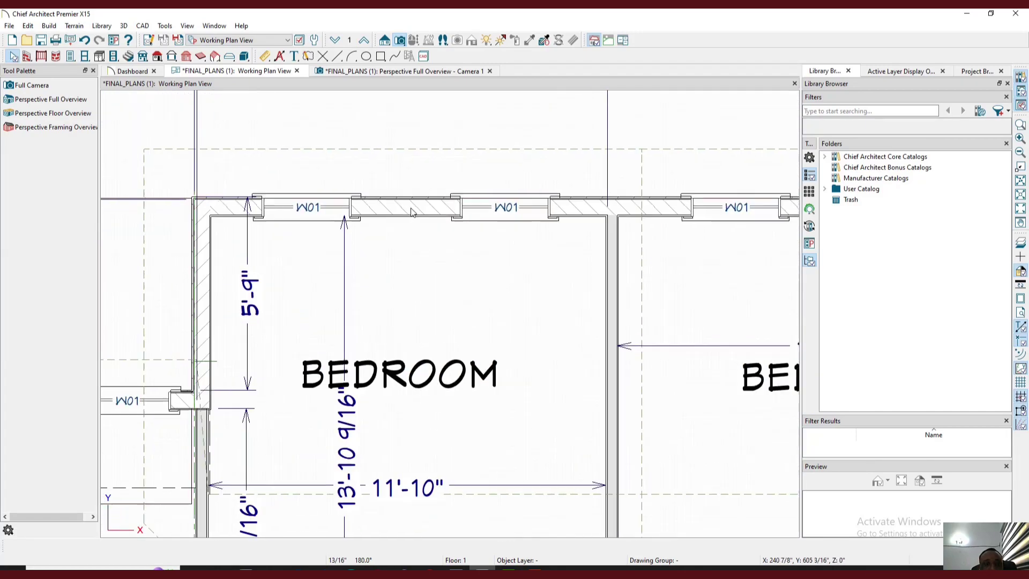
scroll(412, 212, "up", 2)
scroll(413, 211, "down", 4)
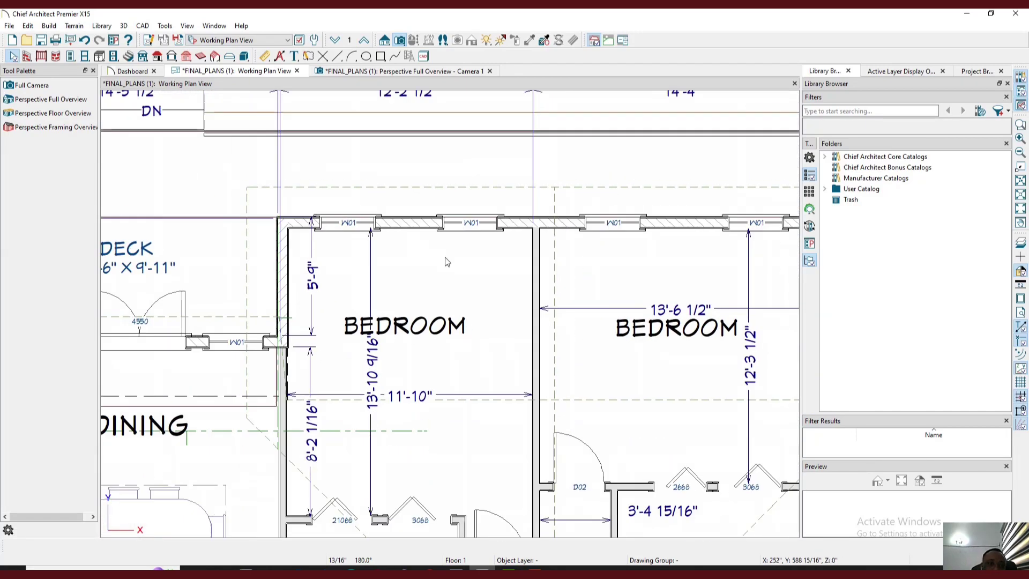
scroll(448, 263, "down", 1)
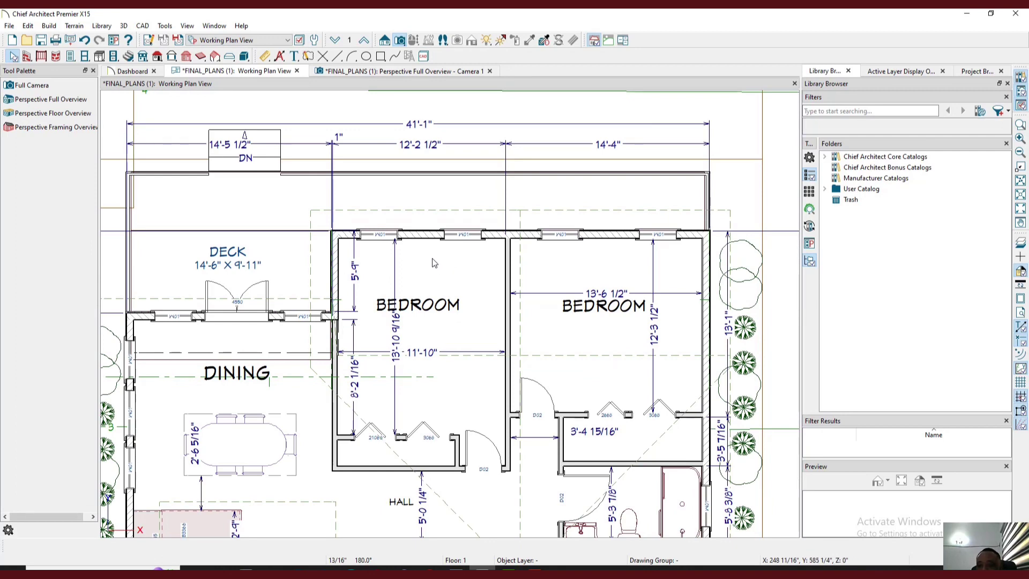
scroll(433, 268, "down", 1)
scroll(435, 276, "down", 1)
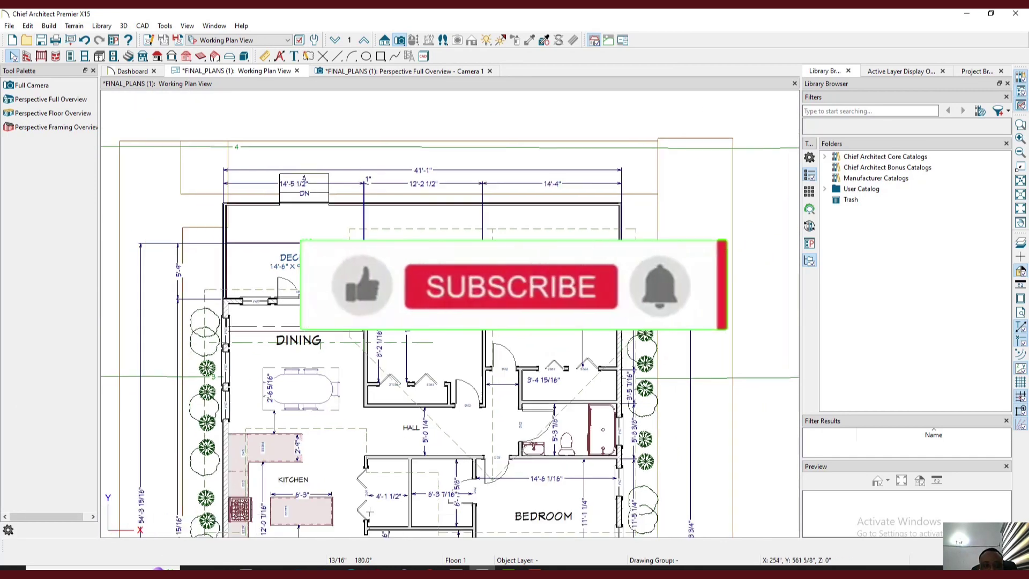
scroll(435, 276, "down", 1)
Step: Check the closet beside the kitchen and its width dimension against the surrounding halls and rooms
scroll(378, 364, "up", 4)
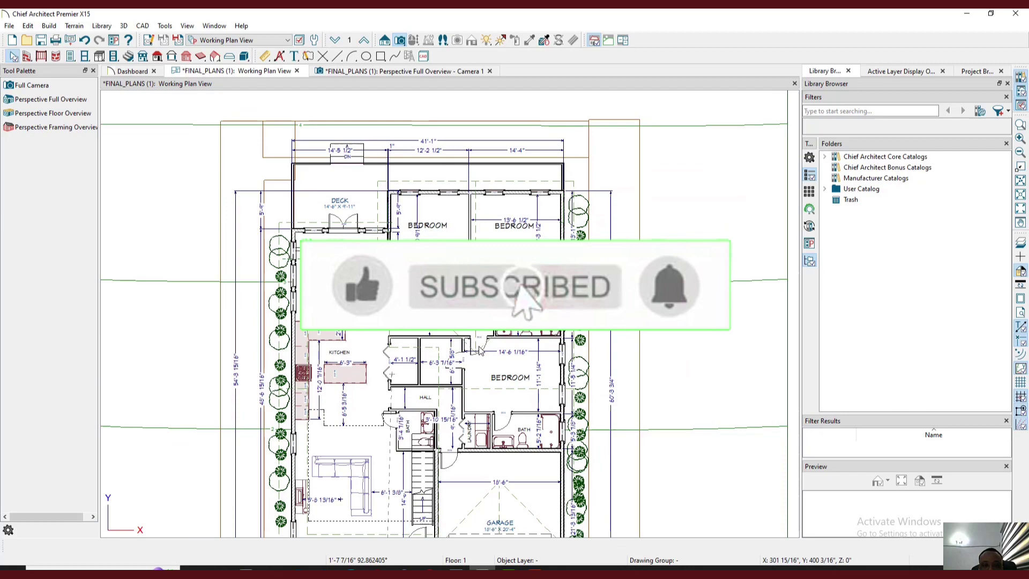
scroll(378, 364, "up", 2)
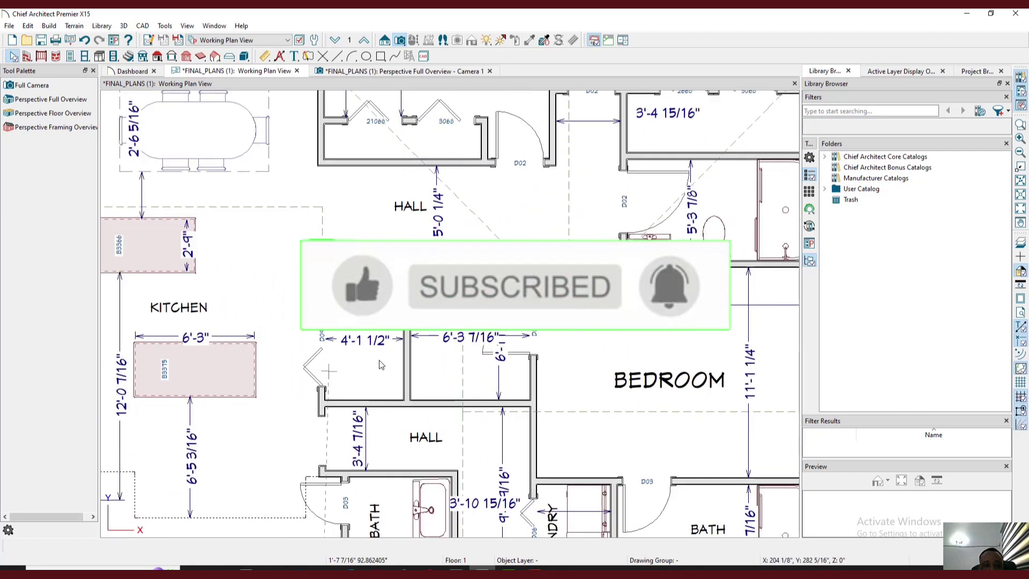
left_click(378, 347)
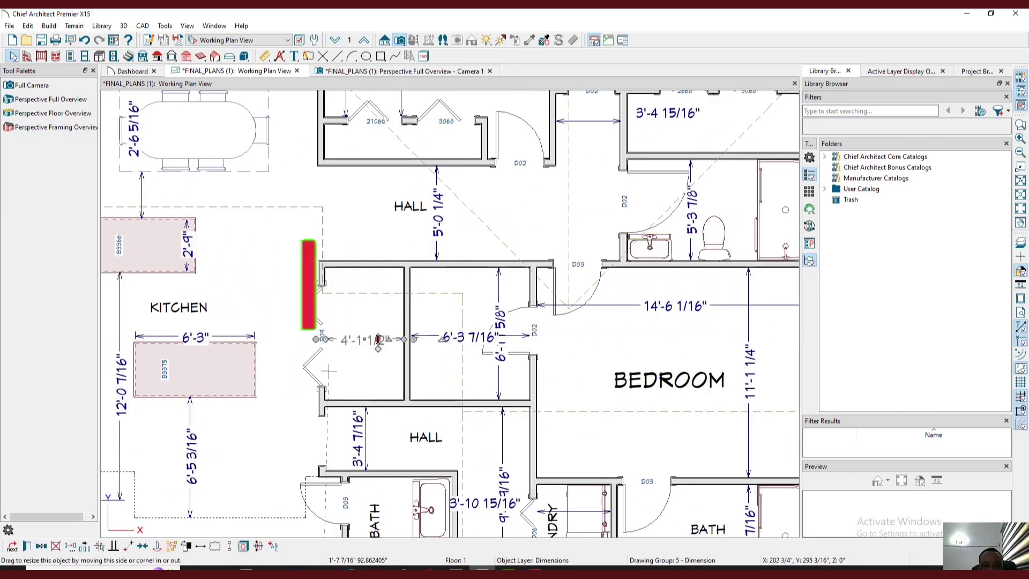
scroll(453, 303, "down", 4)
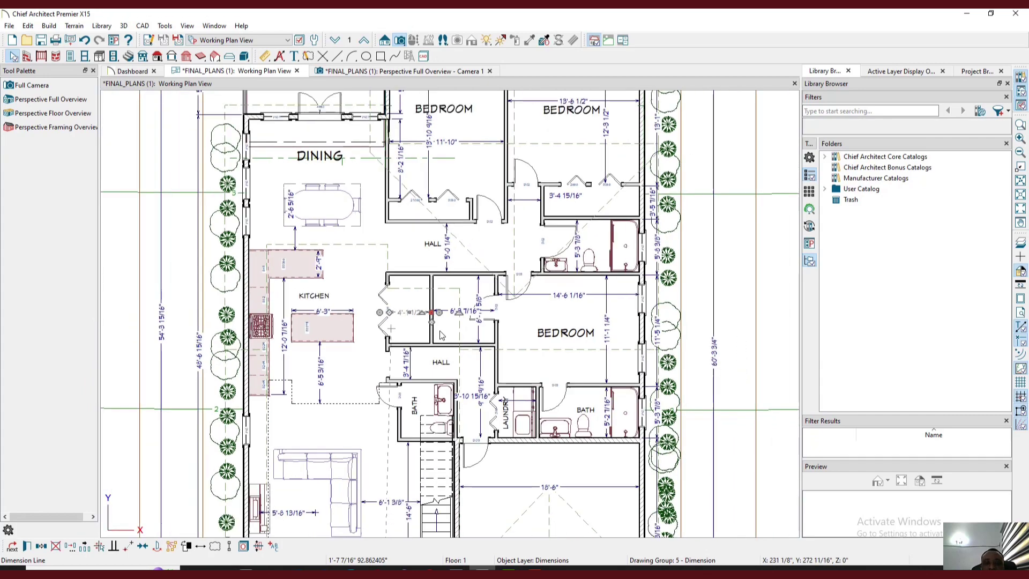
scroll(458, 303, "up", 1)
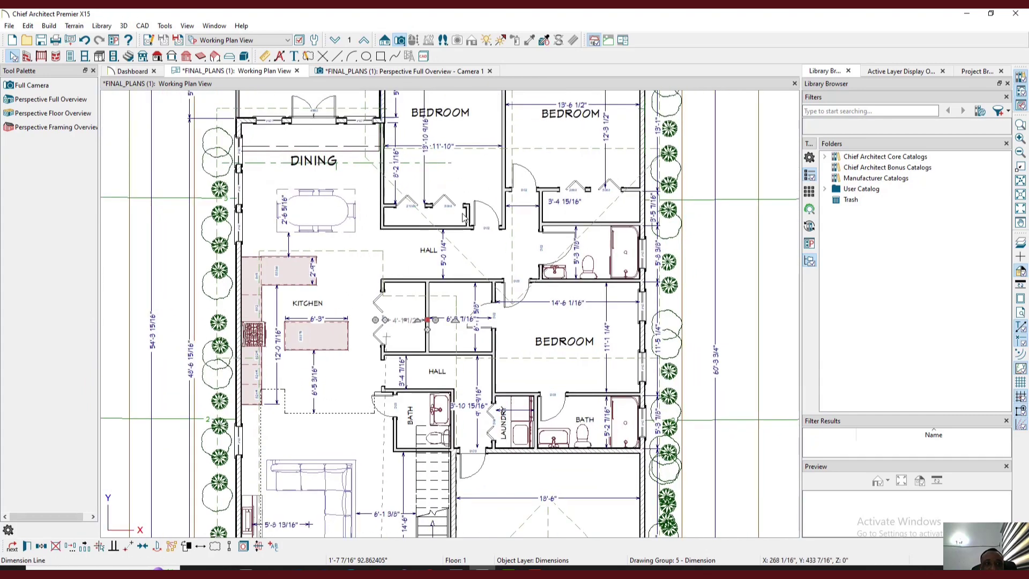
scroll(464, 217, "down", 3)
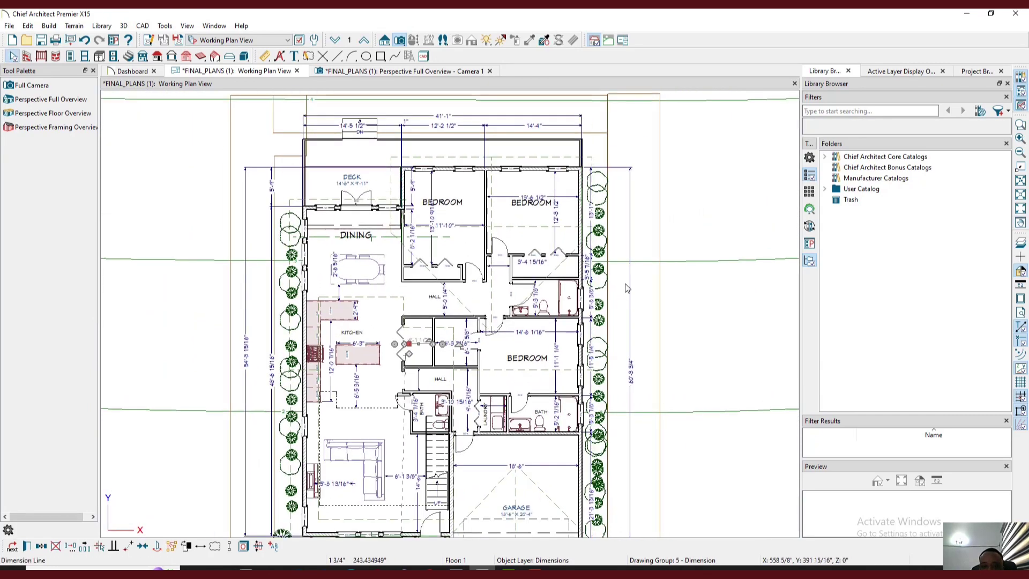
left_click(663, 252)
left_click(693, 203)
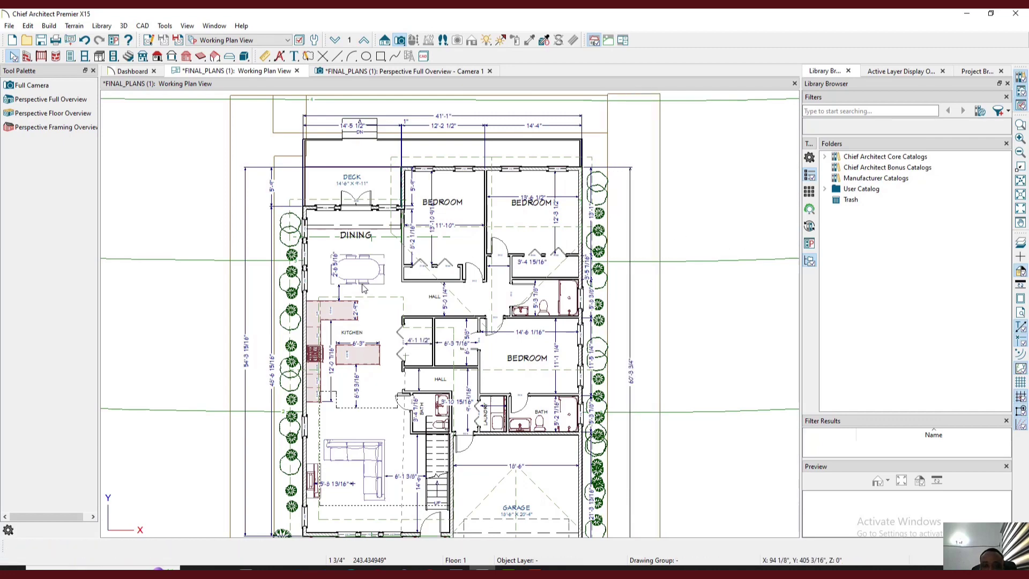
Step: Review the garage and central hall layout, the roof plane over the rear bedroom and the terrain feature beside the house
scroll(493, 514, "up", 5)
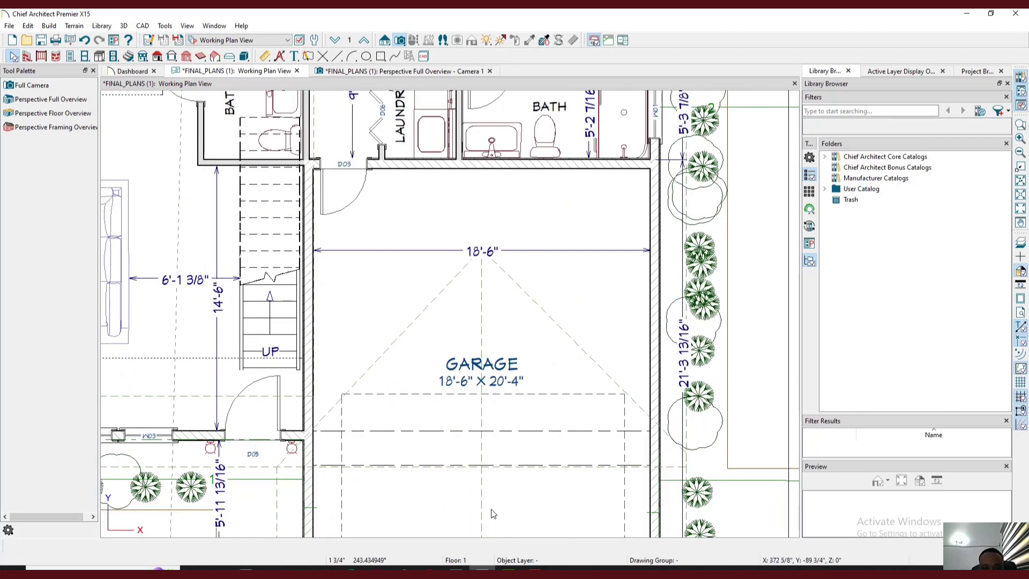
scroll(496, 504, "down", 1)
middle_click_drag(561, 432, 589, 393)
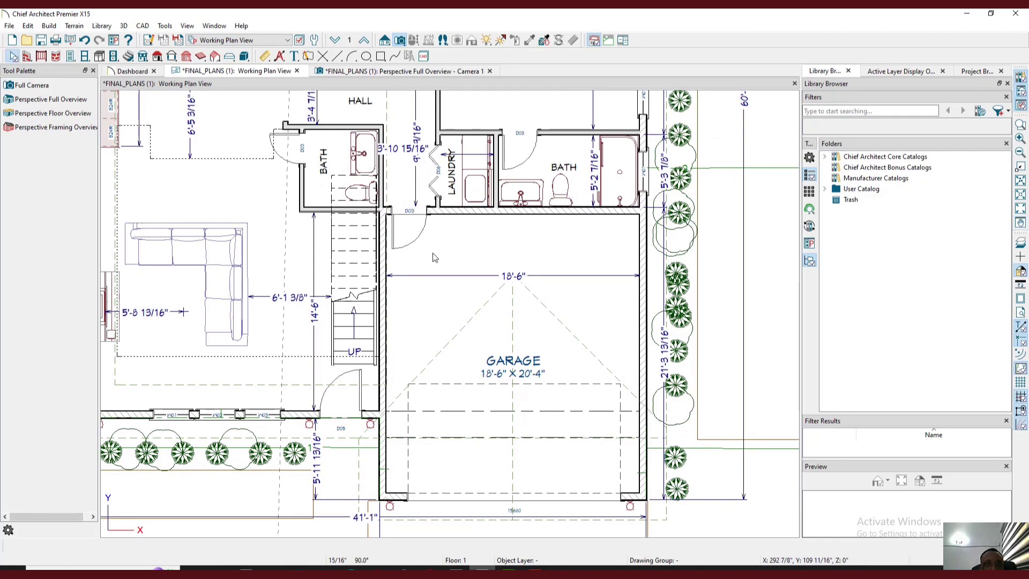
scroll(437, 258, "down", 4)
middle_click_drag(444, 282, 491, 478)
scroll(487, 438, "down", 2)
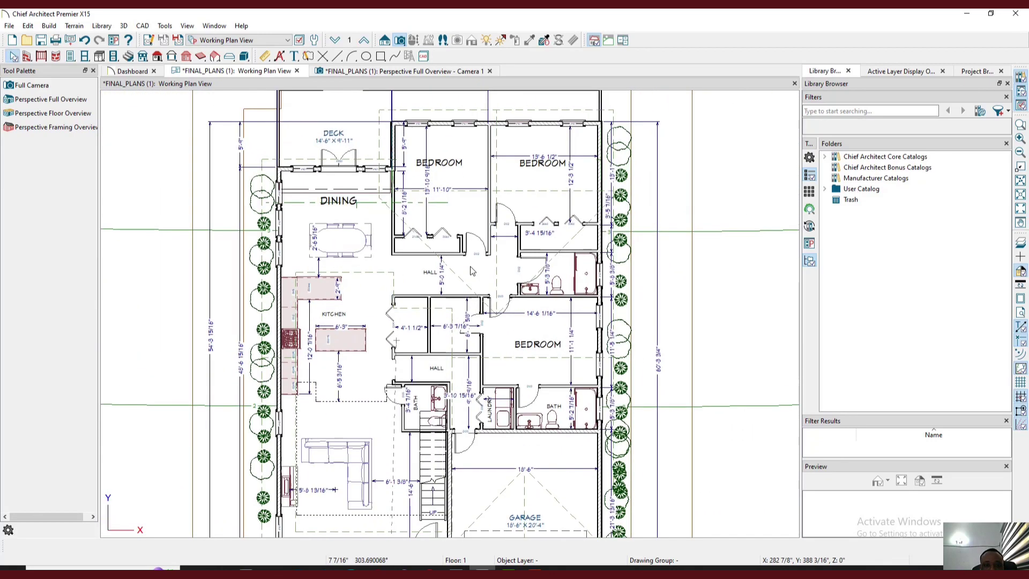
scroll(472, 271, "down", 1)
scroll(461, 375, "up", 3)
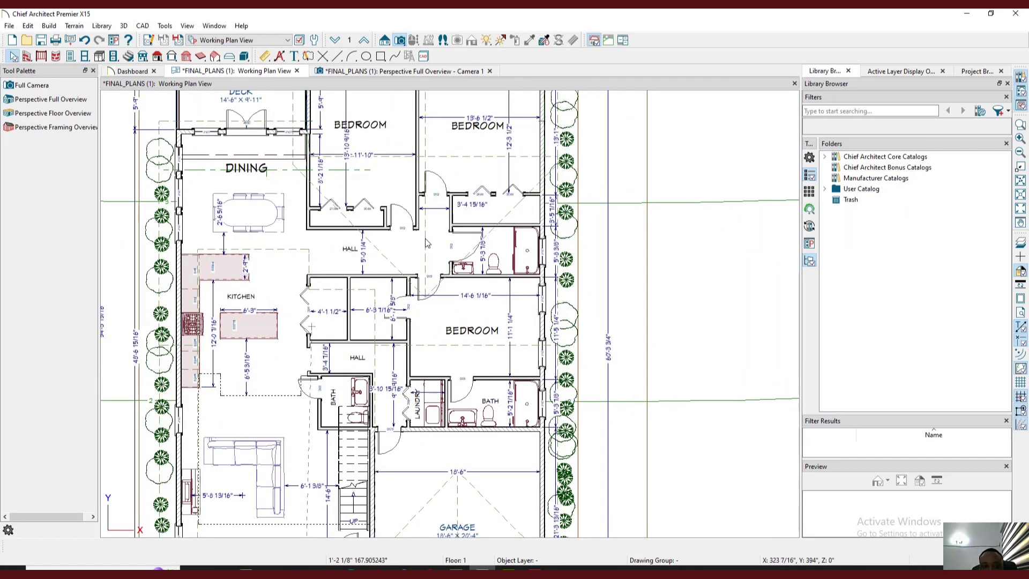
left_click(428, 245)
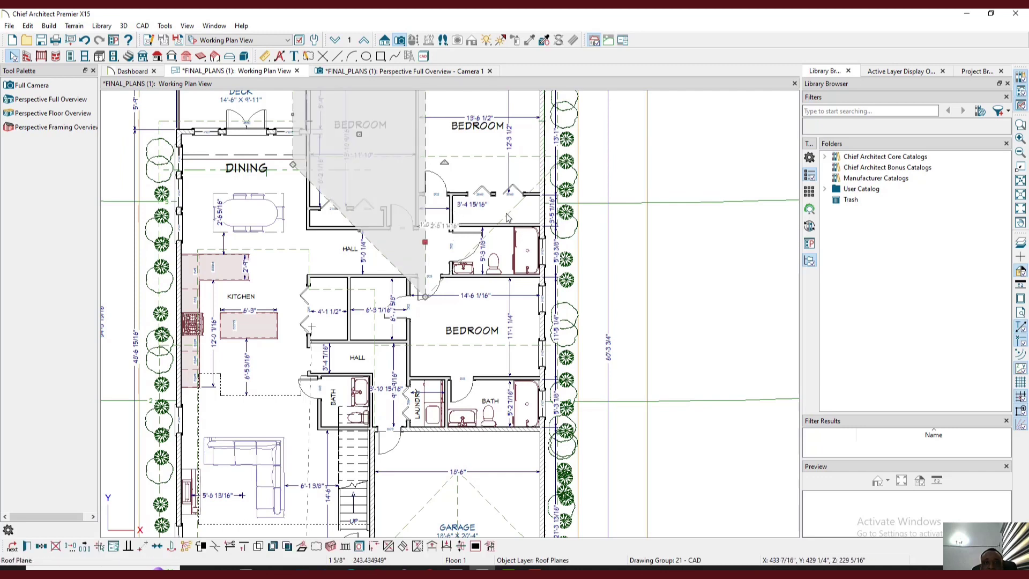
scroll(495, 268, "down", 2)
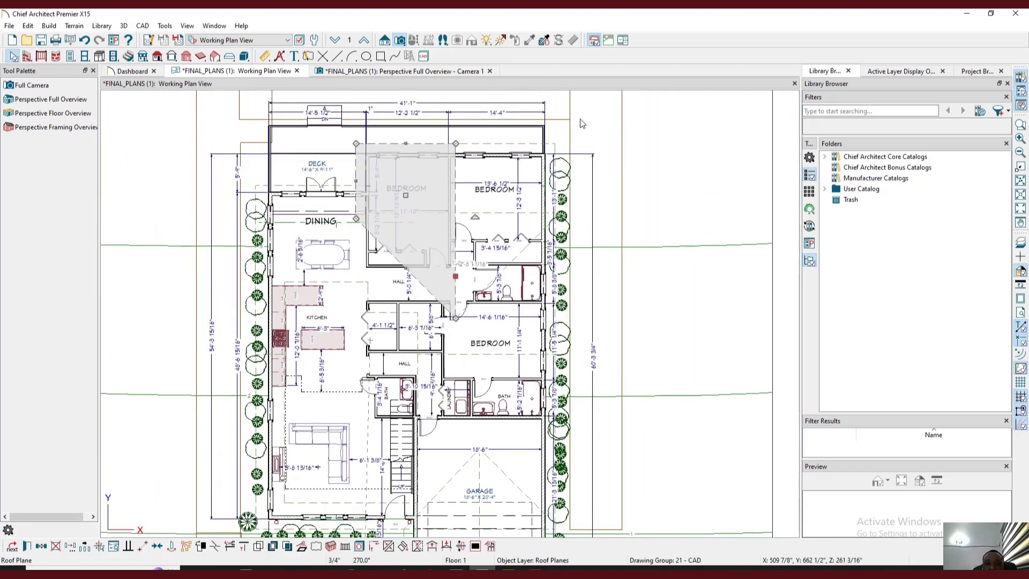
left_click(601, 117)
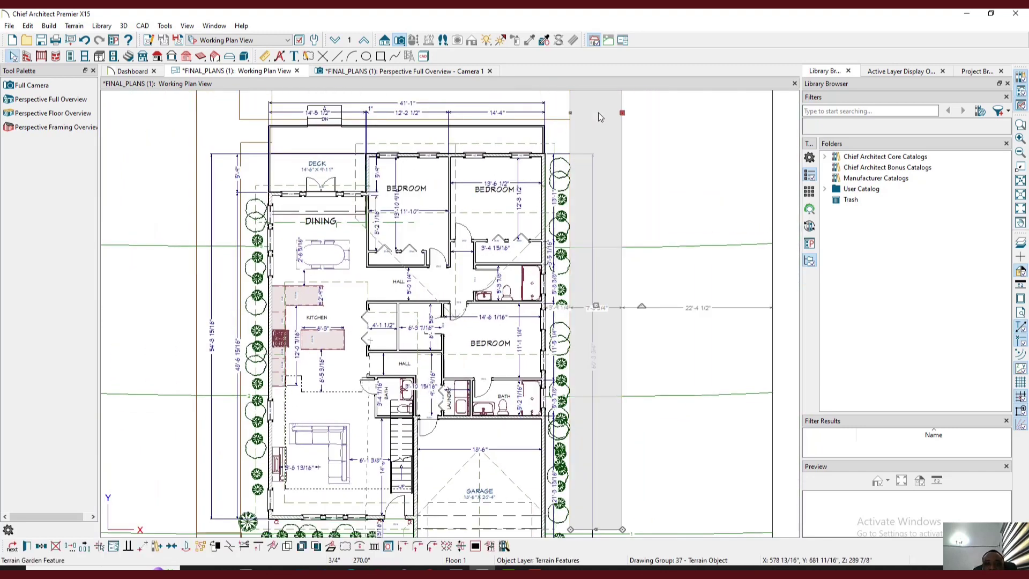
Step: Create a new perspective full overview of the entire house
left_click(399, 41)
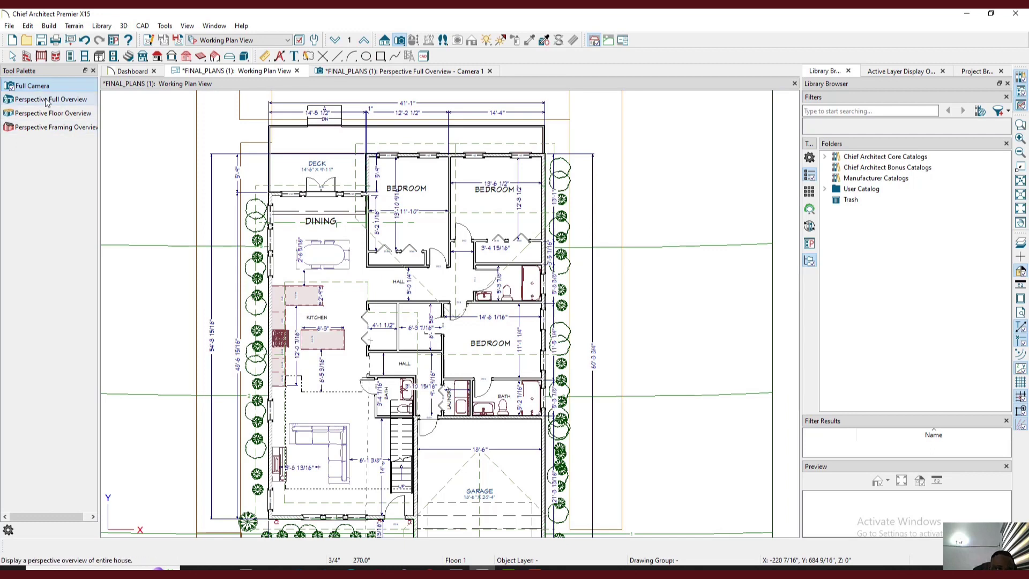
left_click(75, 103)
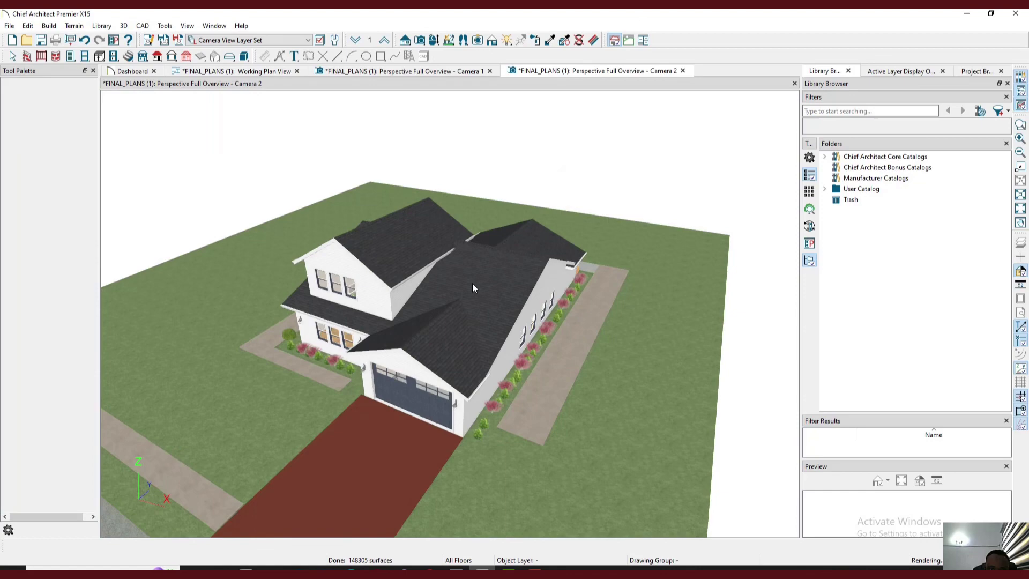
Step: Inspect the house in 3D from the front facade, garage door and entry door into the living room and kitchen
left_click_drag(443, 460, 516, 411)
scroll(477, 371, "up", 10)
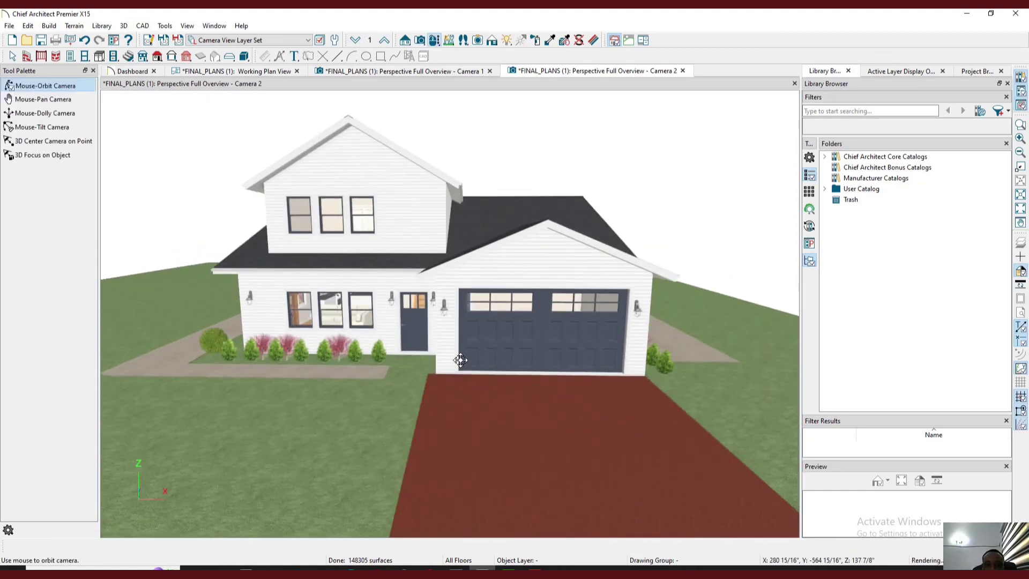
scroll(486, 305, "down", 8)
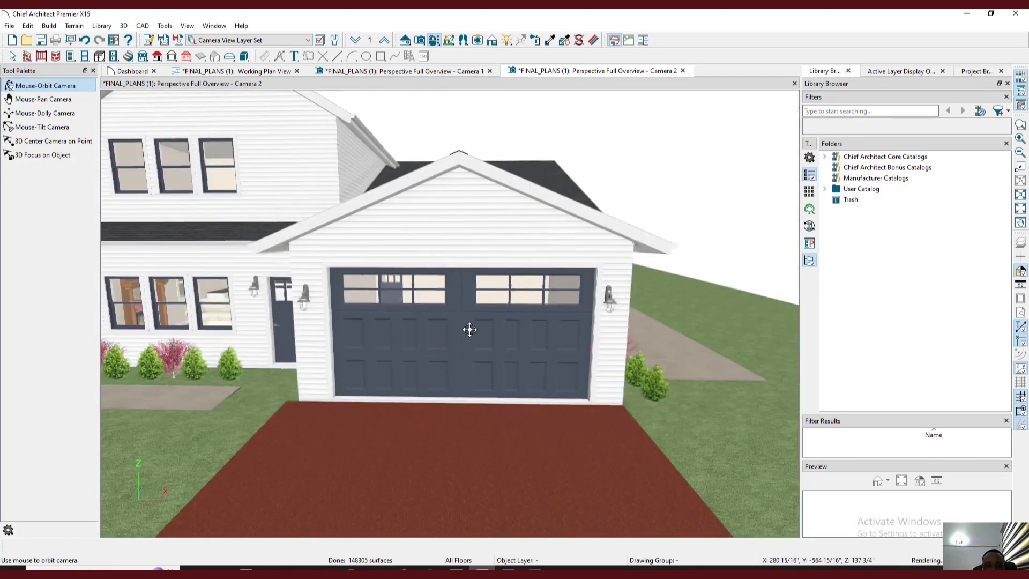
left_click_drag(301, 327, 331, 326)
scroll(402, 312, "up", 6)
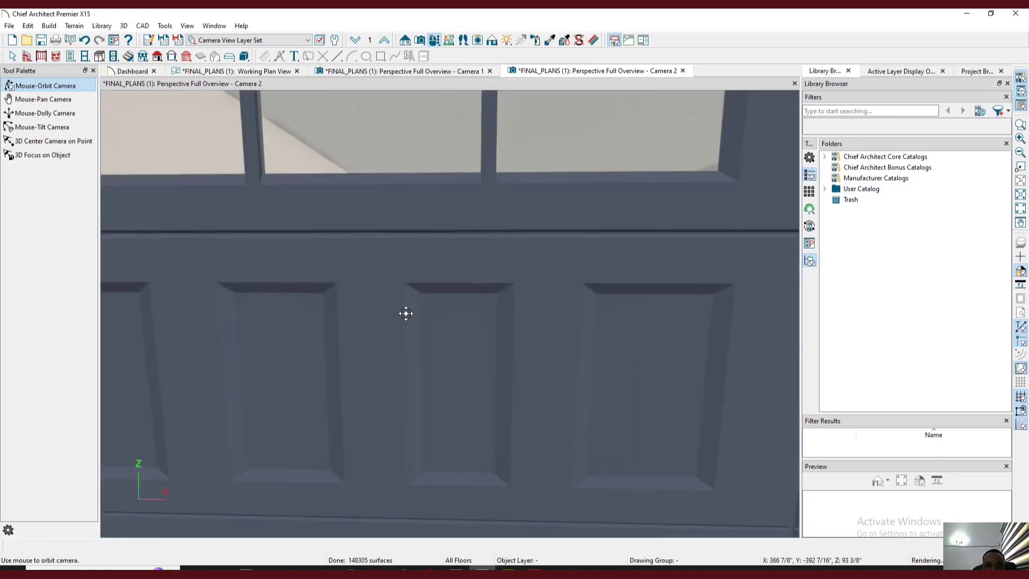
scroll(318, 315, "down", 7)
scroll(318, 315, "up", 6)
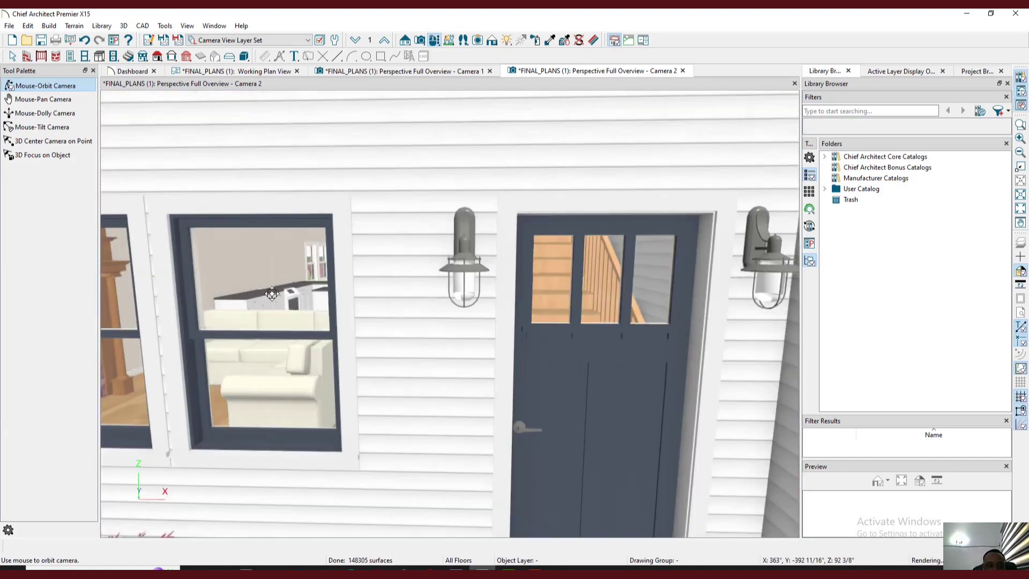
scroll(347, 291, "up", 5)
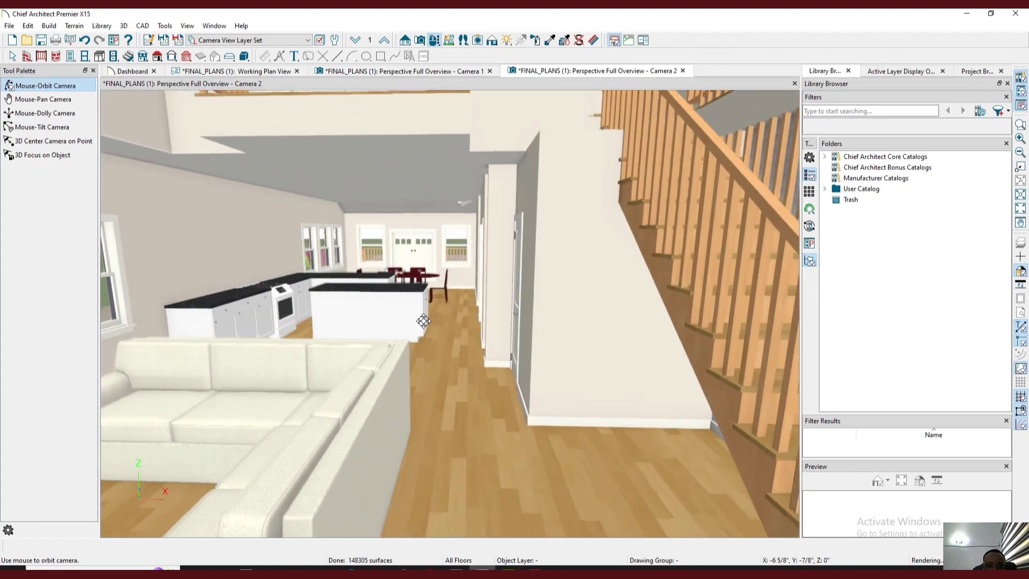
Step: Inspect the living room interior in 3D, focusing on the fireplace surround, sofa and adjoining windows
left_click_drag(534, 396, 344, 393)
left_click_drag(145, 299, 450, 357)
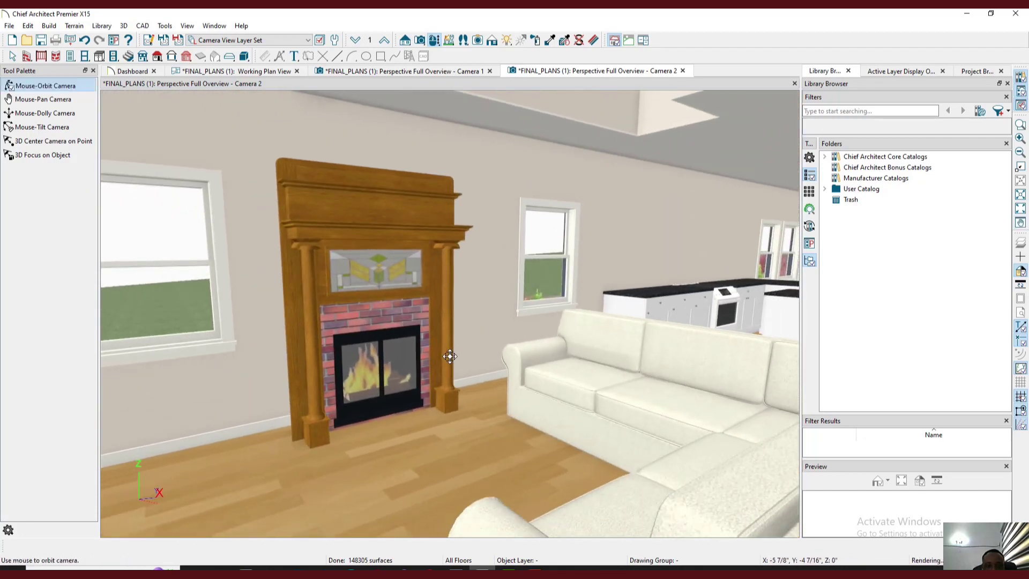
left_click_drag(301, 267, 253, 322)
scroll(254, 322, "down", 3)
scroll(257, 290, "up", 4)
left_click_drag(340, 405, 577, 331)
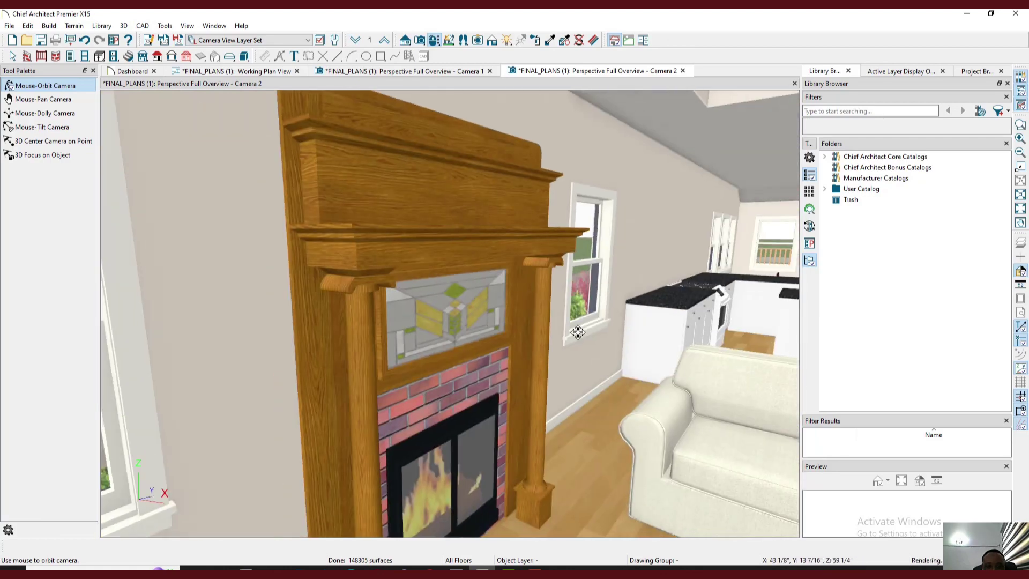
Step: Look over the front exterior of the house, including the driveway, garage door, entry and planting
middle_click_drag(577, 331, 15, 311)
left_click_drag(214, 349, 348, 354)
scroll(473, 257, "up", 2)
middle_click_drag(473, 258, 482, 306)
scroll(542, 270, "up", 3)
left_click_drag(542, 269, 475, 329)
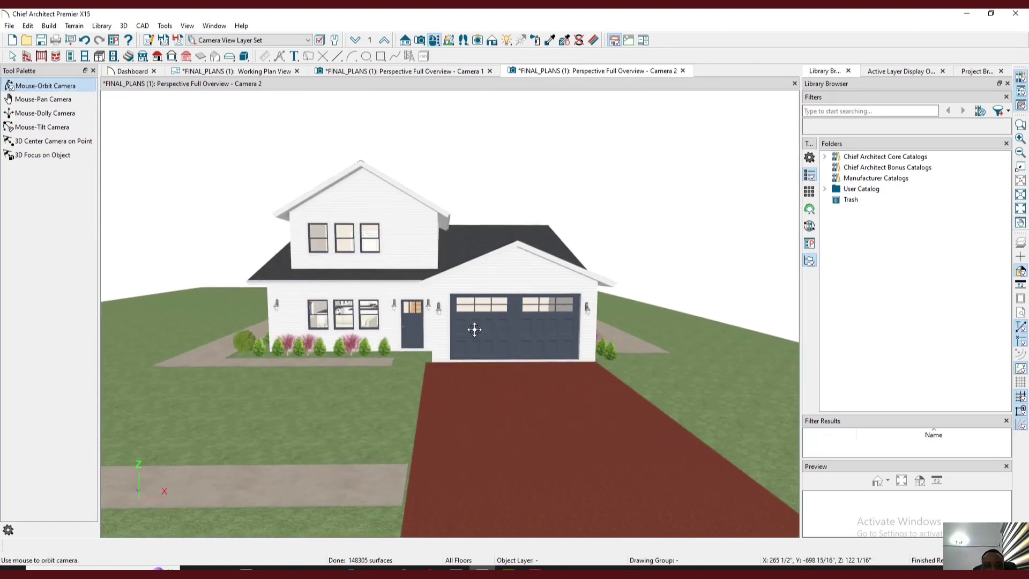
scroll(367, 314, "up", 5)
scroll(366, 314, "down", 3)
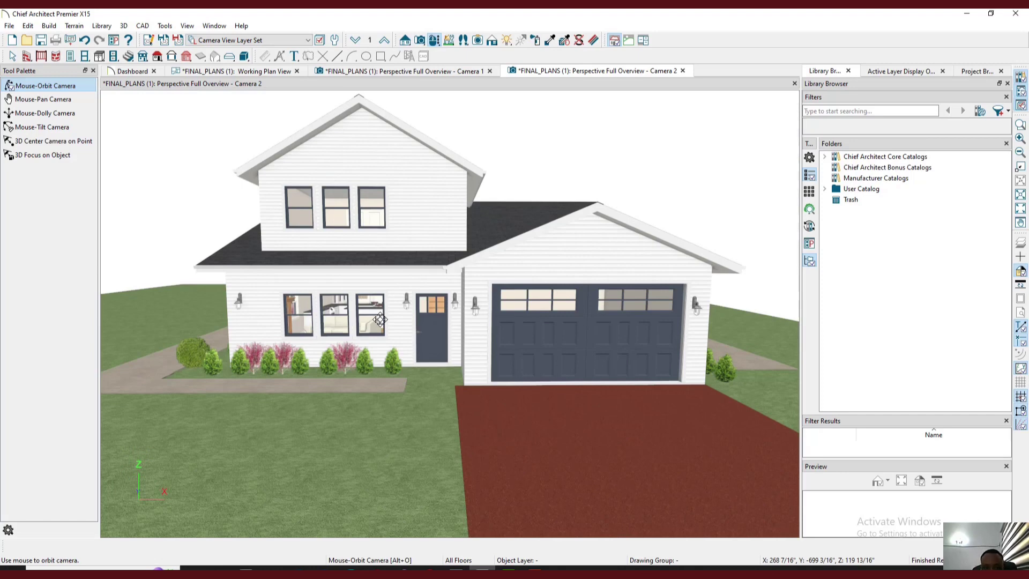
Step: Start a 3D COLLADA model (DAE) export of the house and name the file FINAL PLANS67.dae
left_click(12, 27)
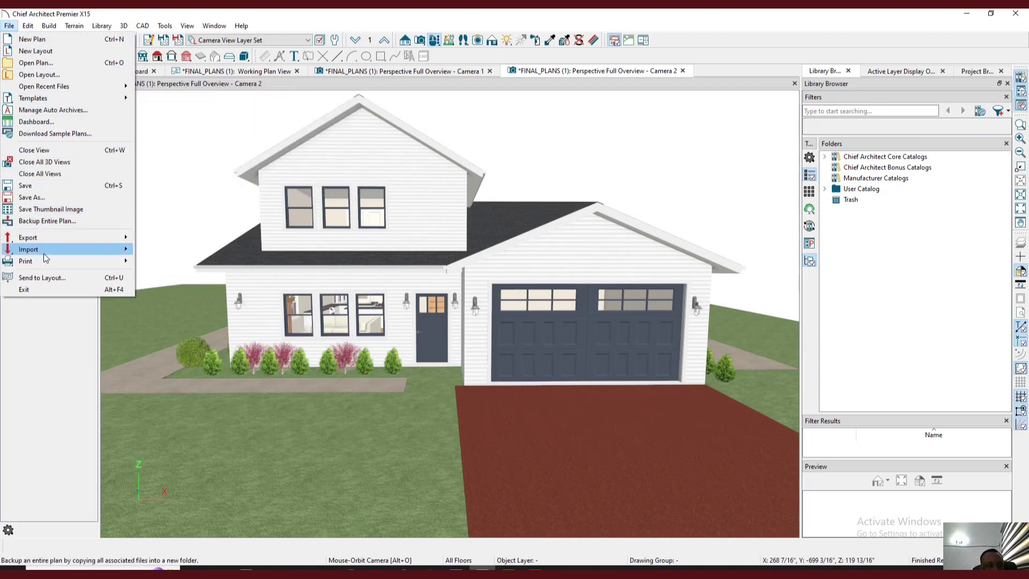
mouse_move(49, 240)
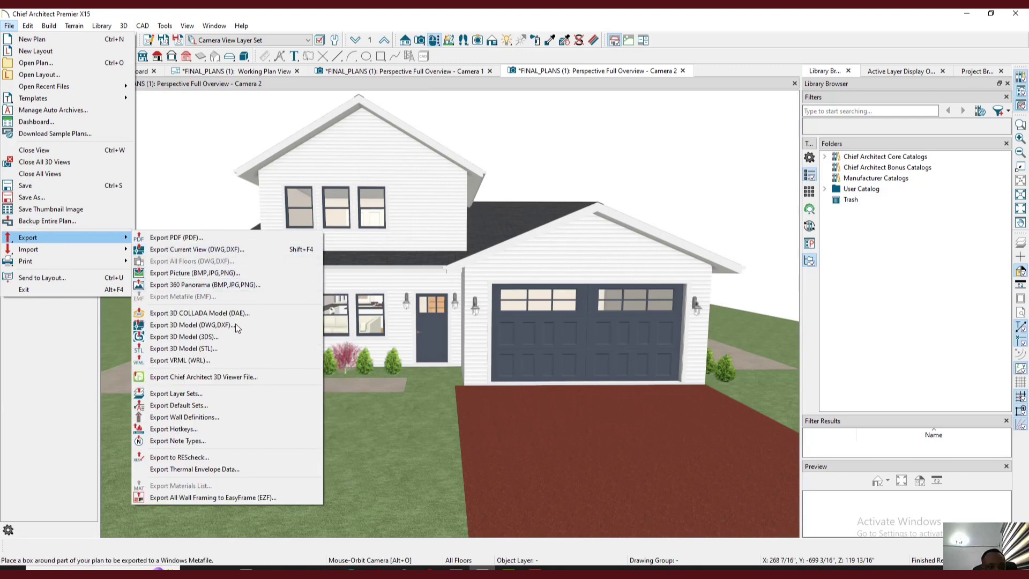
left_click(157, 314)
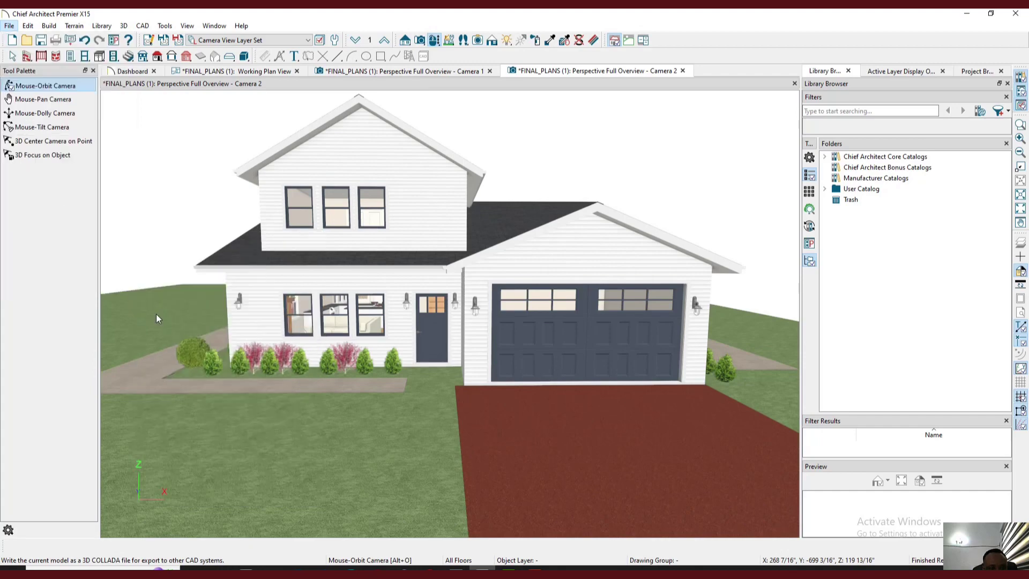
scroll(367, 196, "down", 3)
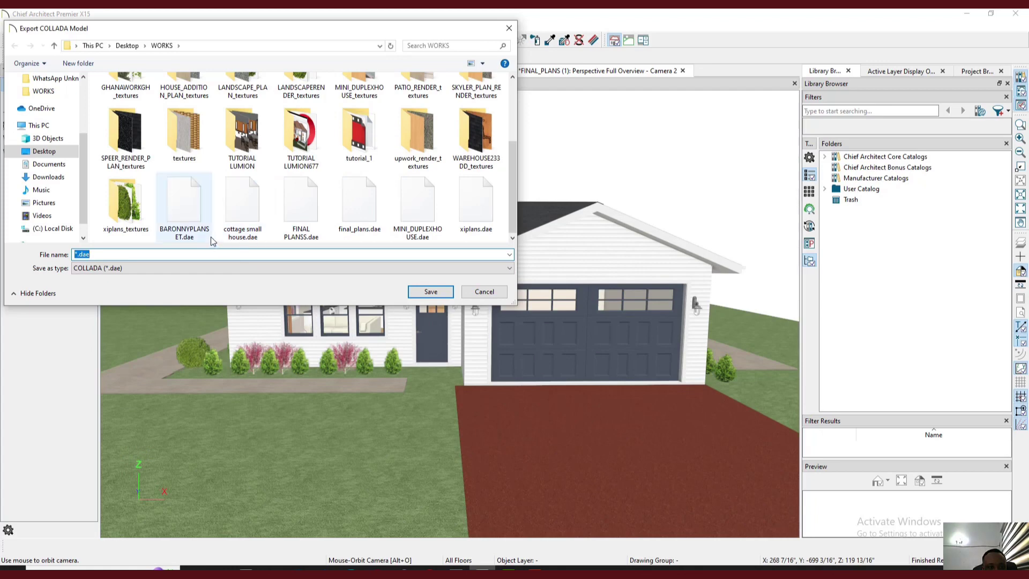
left_click(314, 213)
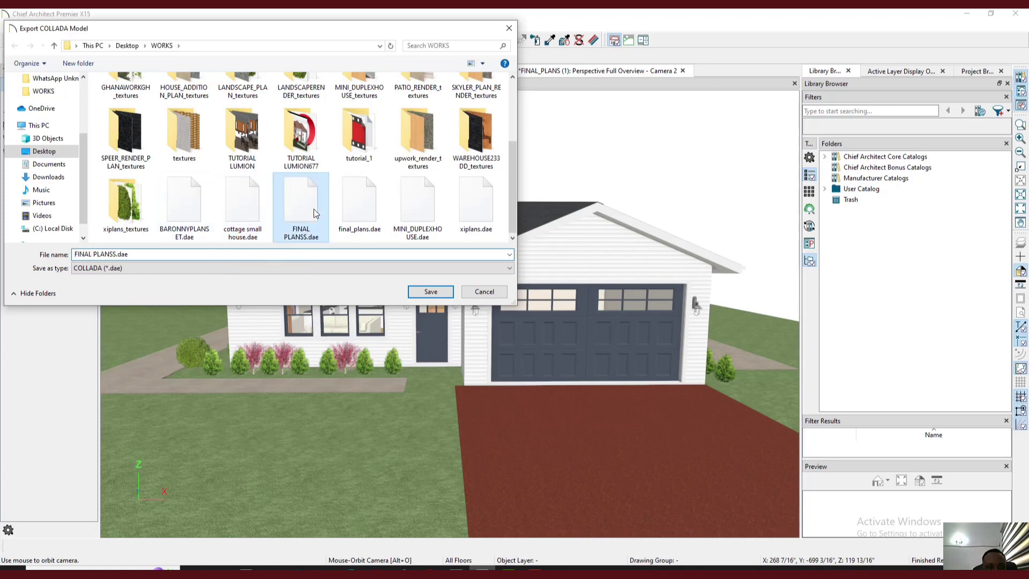
left_click(118, 255)
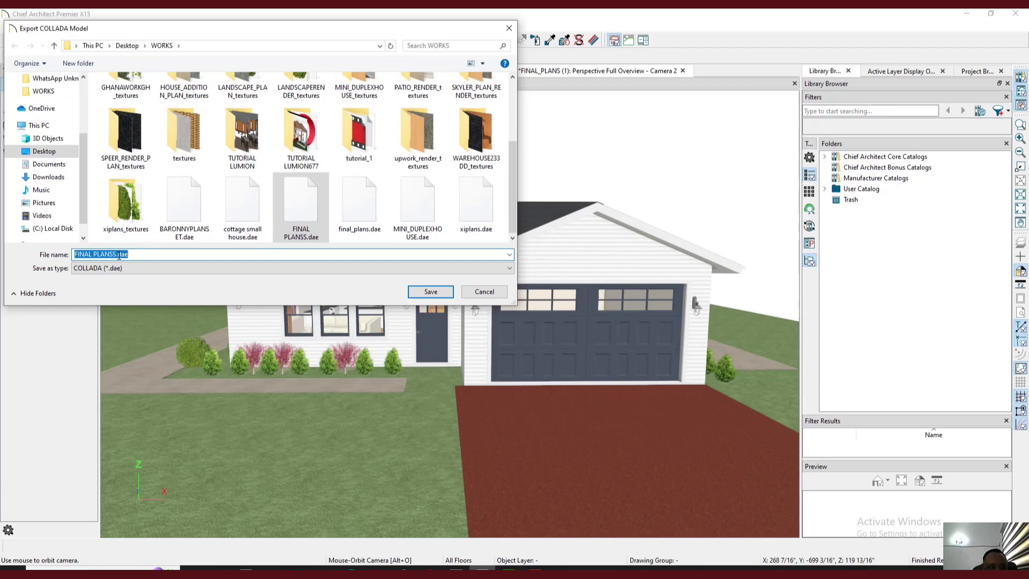
key("BackSpace")
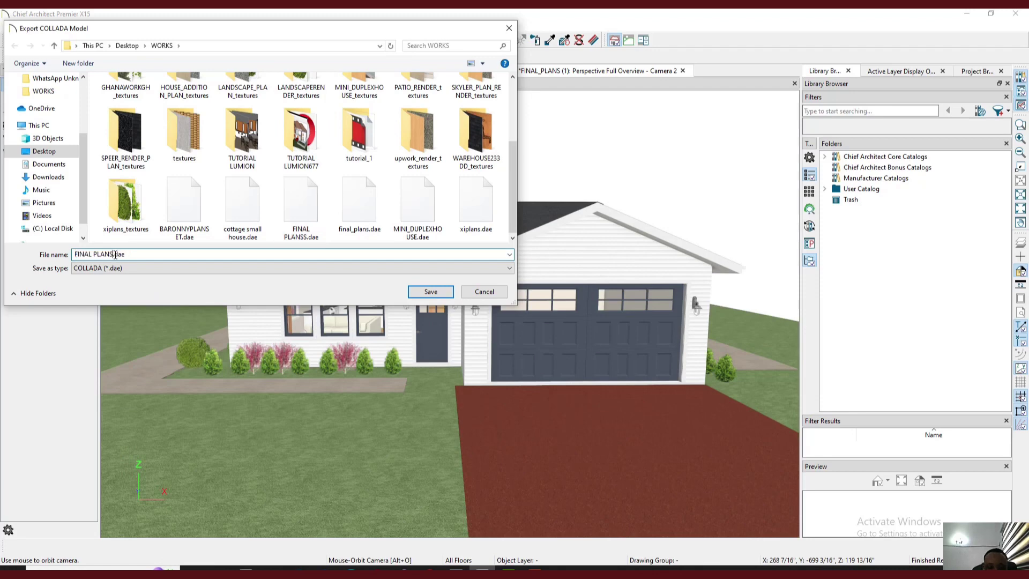
type("67")
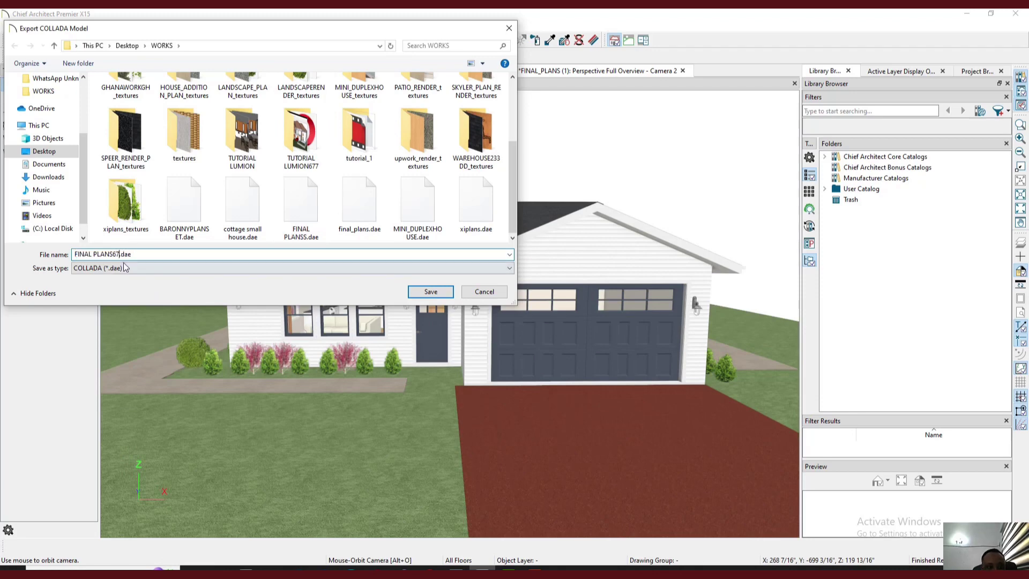
Step: Save the COLLADA export in the WORKS folder
scroll(58, 136, "up", 1)
scroll(58, 136, "up", 5)
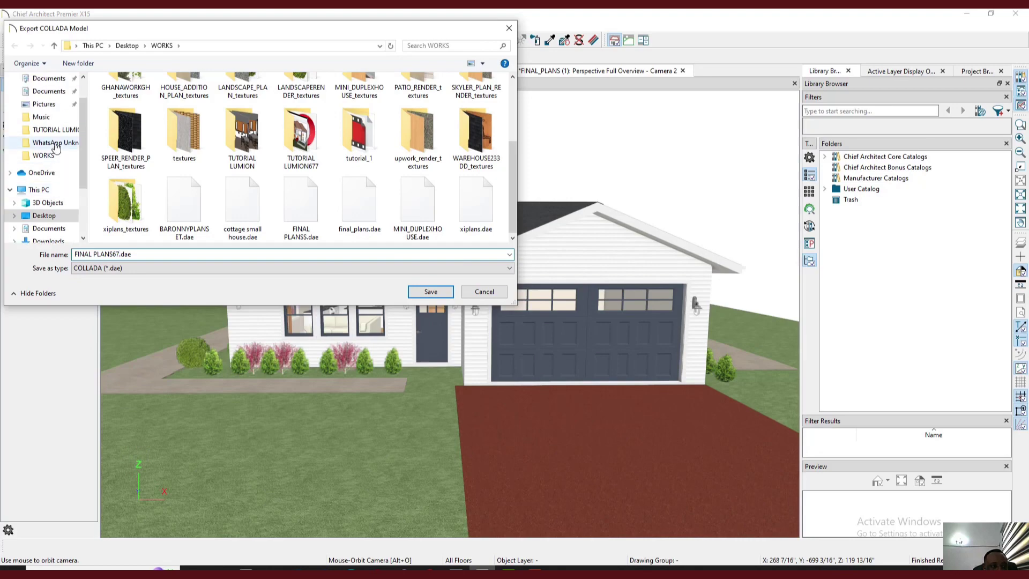
left_click(44, 168)
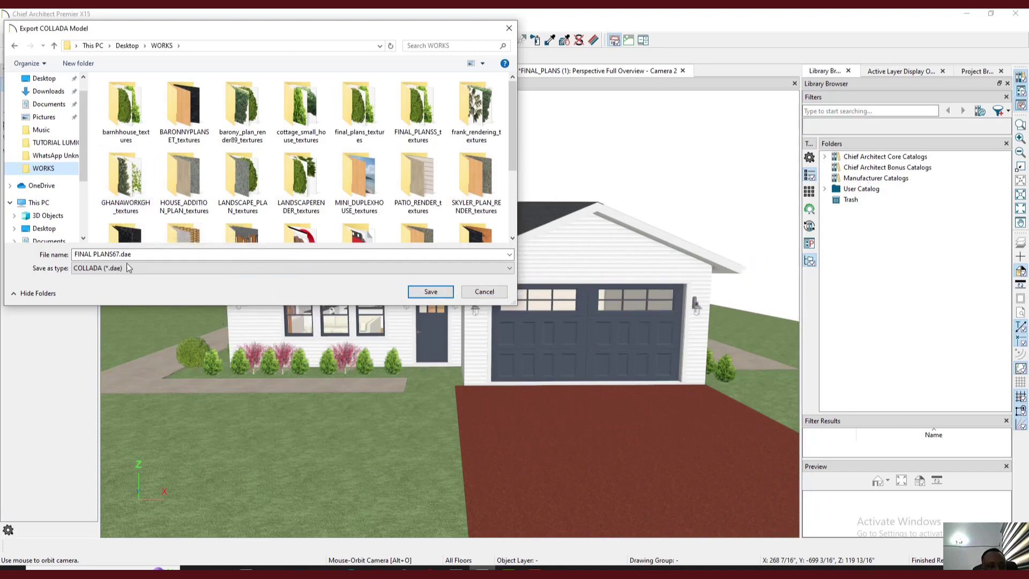
left_click(430, 292)
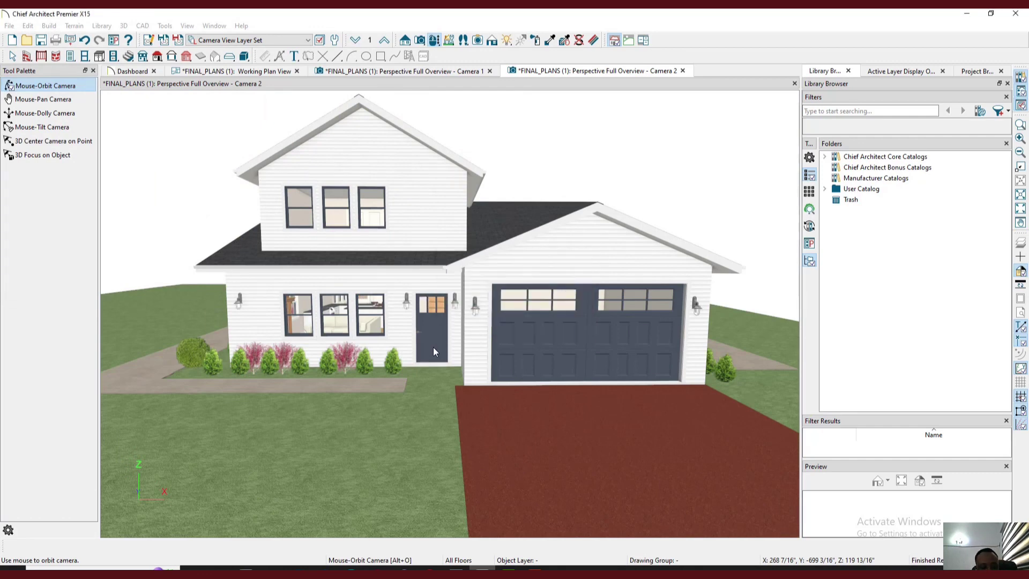
Step: Review the house exterior from the front and both front corners, checking the garage, windows, entry door and landscaping
scroll(429, 322, "down", 5)
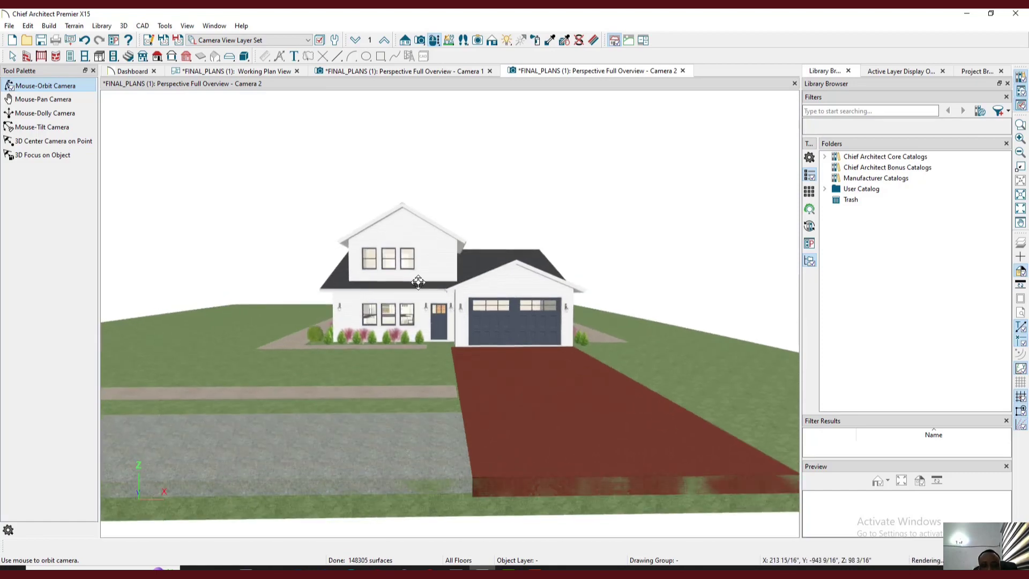
scroll(525, 337, "up", 5)
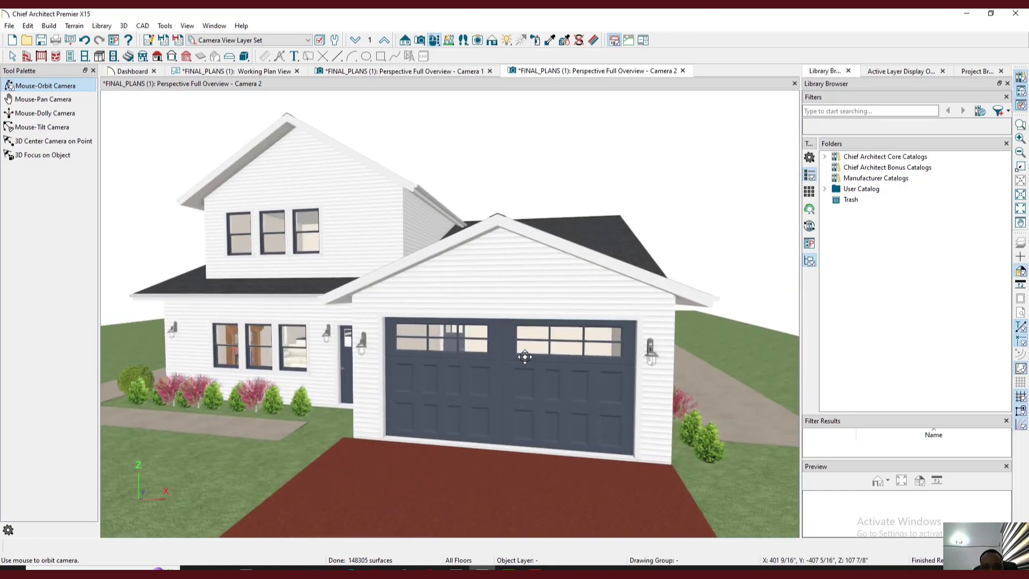
left_click_drag(524, 357, 428, 356)
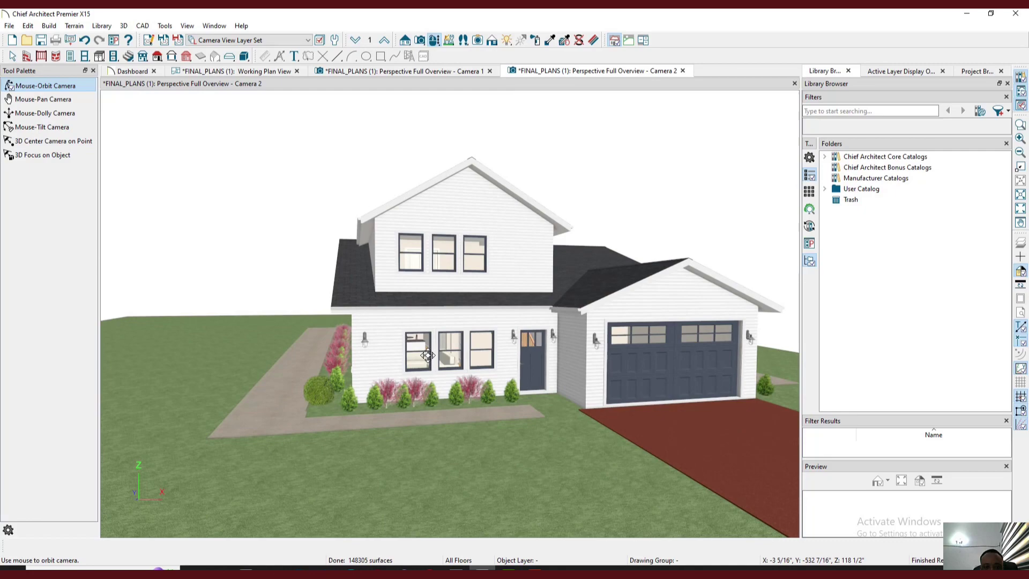
scroll(428, 356, "up", 5)
scroll(462, 372, "down", 5)
scroll(462, 388, "up", 5)
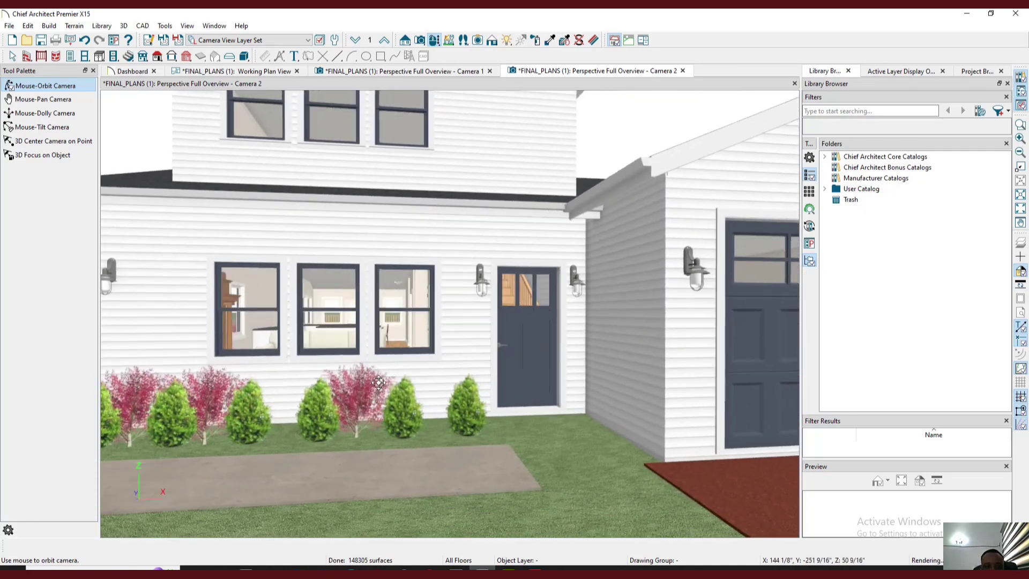
scroll(378, 382, "down", 5)
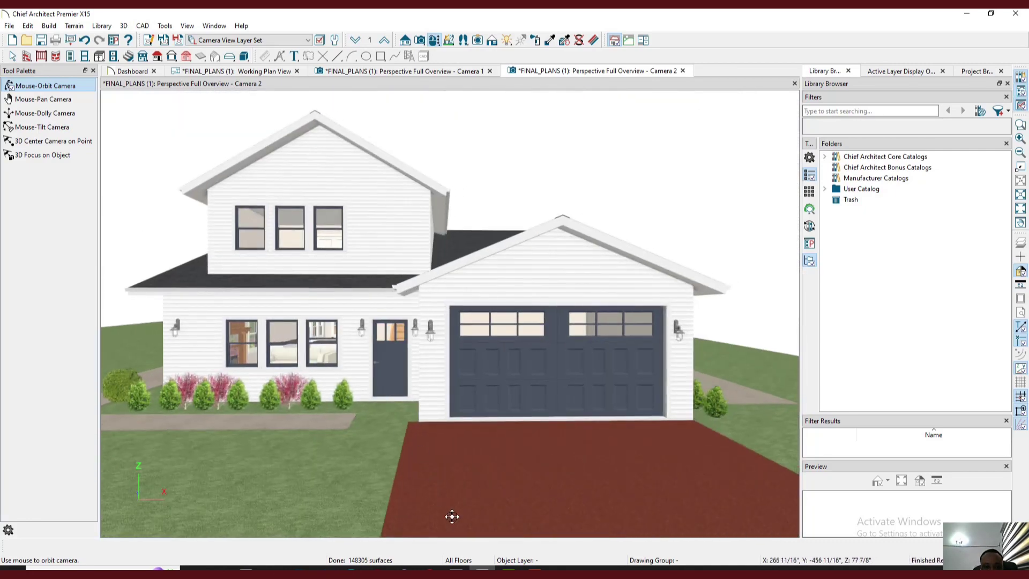
left_click_drag(688, 430, 572, 444)
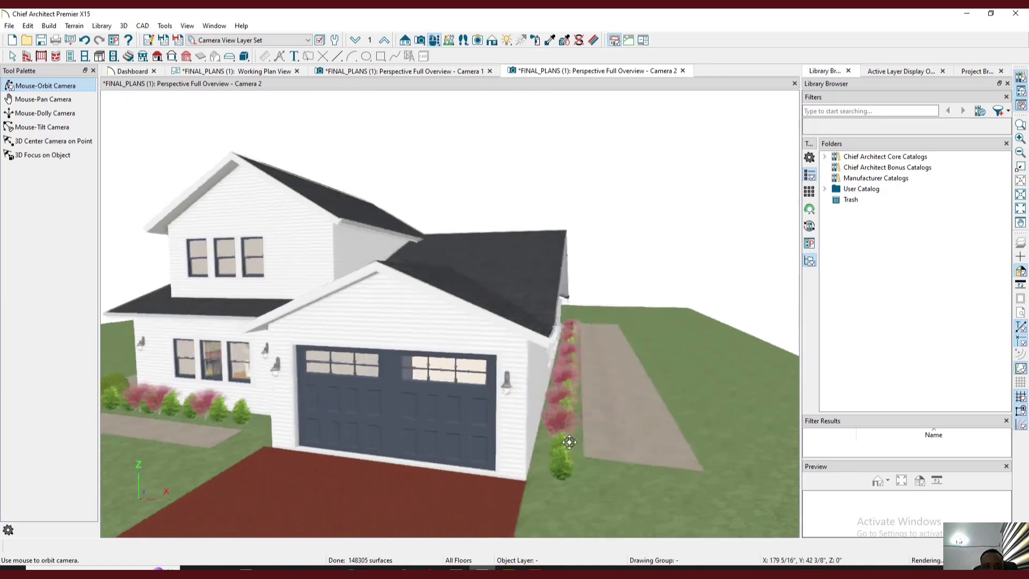
scroll(638, 443, "down", 4)
scroll(413, 428, "up", 5)
left_click_drag(413, 427, 529, 416)
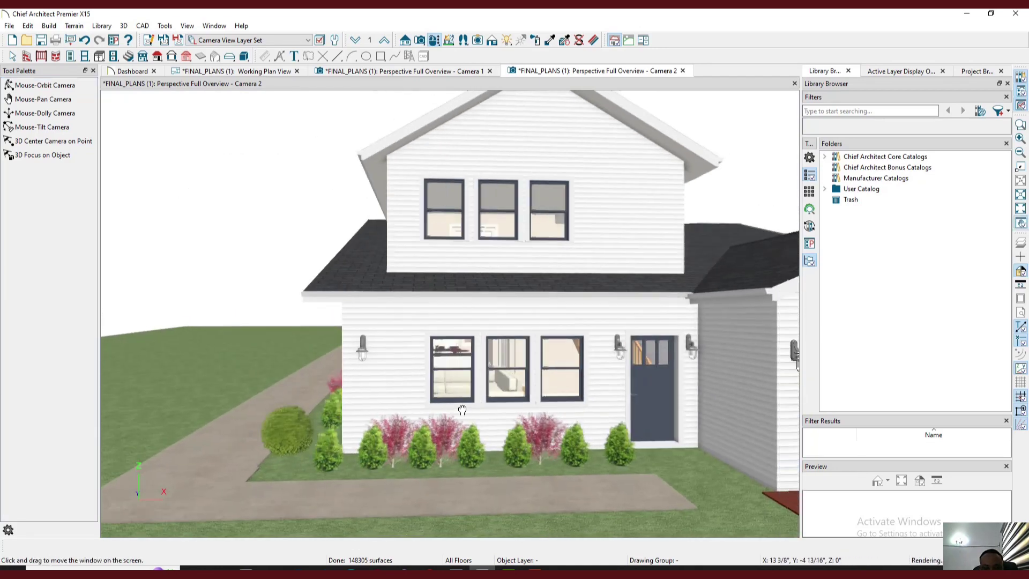
middle_click_drag(462, 410, 461, 415)
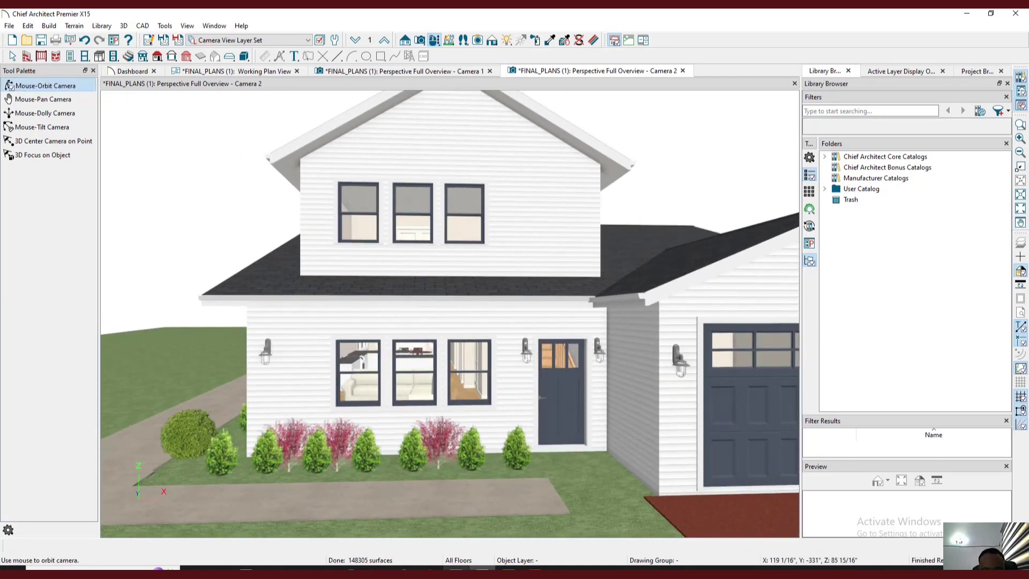
Step: Switch to the empty untitled model in SketchUp Pro
left_click(458, 571)
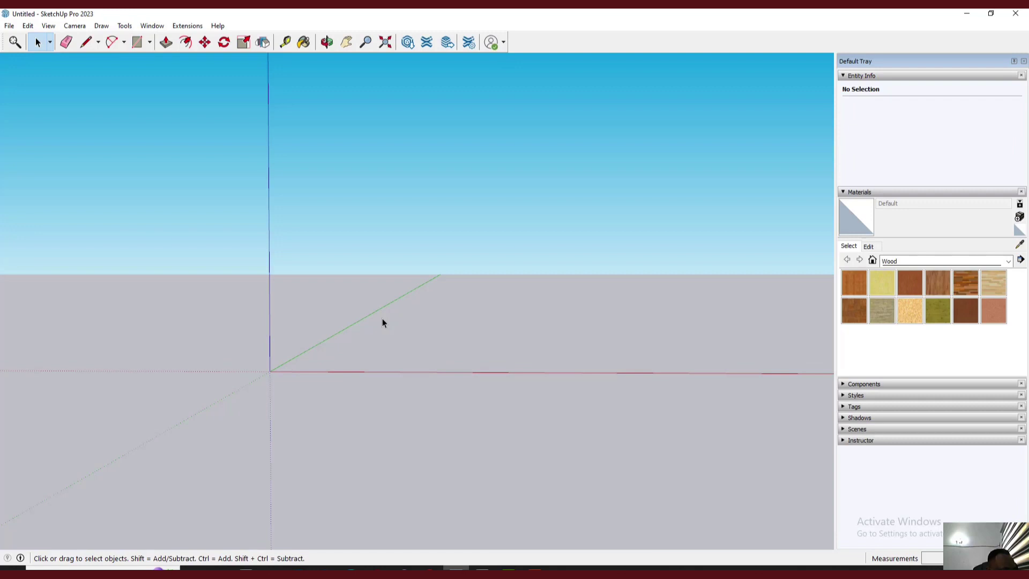
scroll(432, 416, "down", 2)
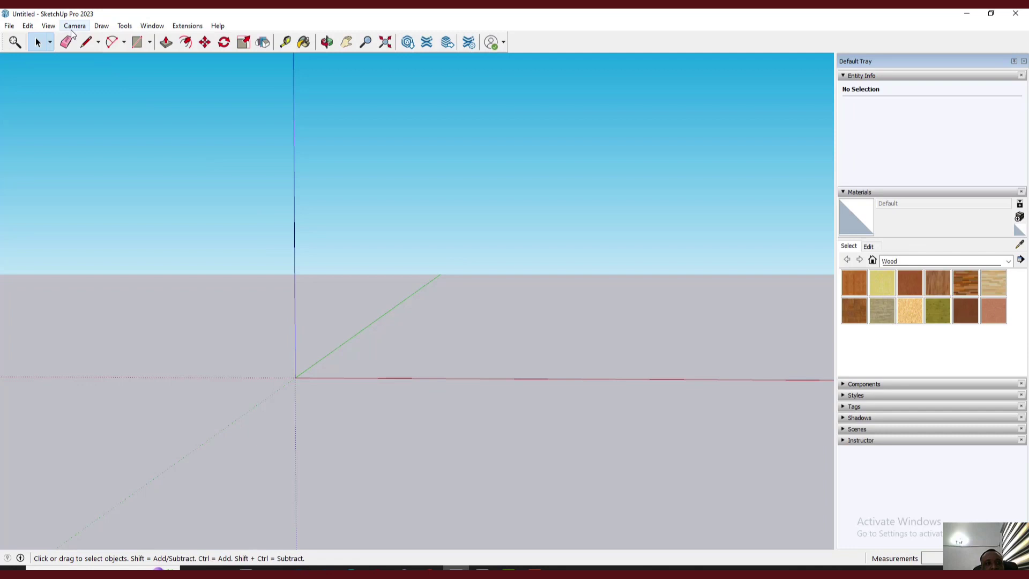
scroll(512, 439, "down", 3)
scroll(384, 307, "up", 3)
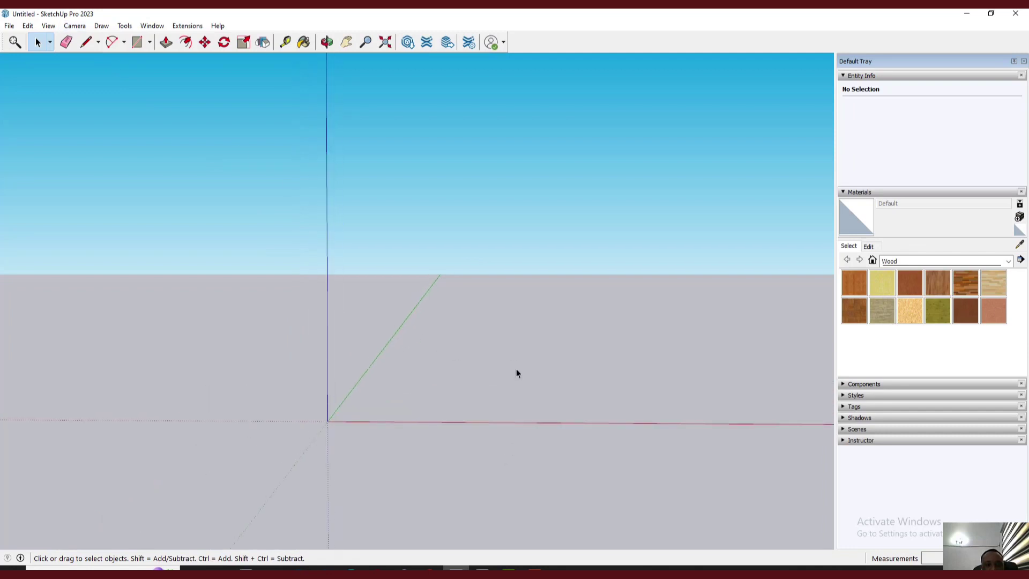
scroll(517, 369, "up", 1)
Step: Import the COLLADA file FINAL PLANS67.dae from the WORKS folder
left_click(9, 26)
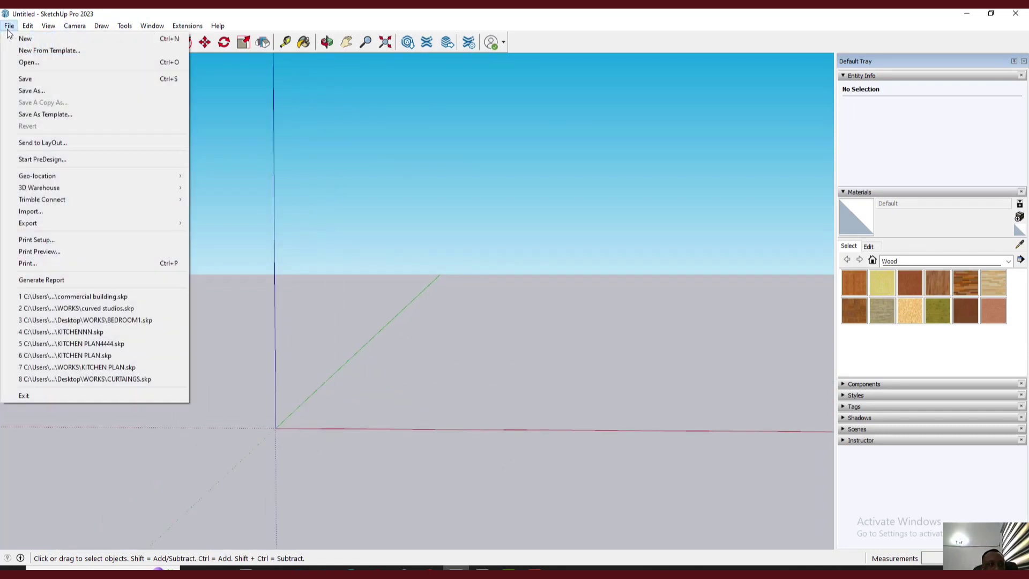
left_click(43, 211)
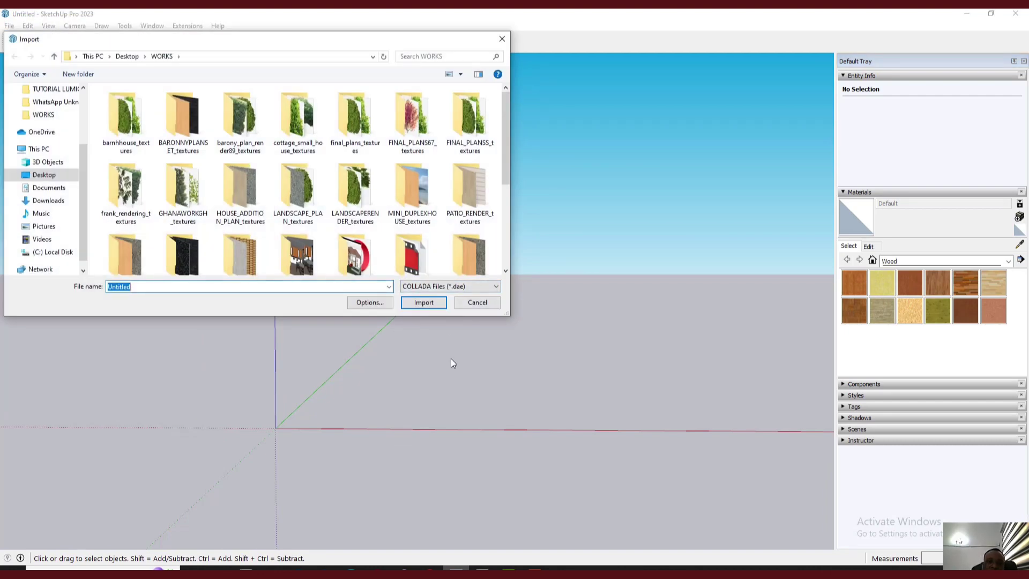
scroll(423, 256, "down", 1)
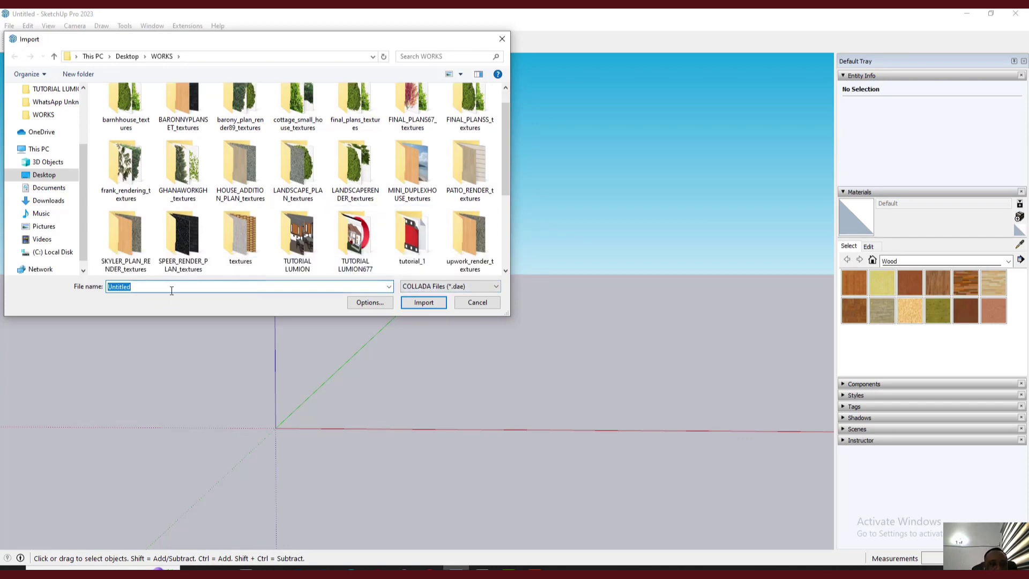
scroll(183, 252, "down", 3)
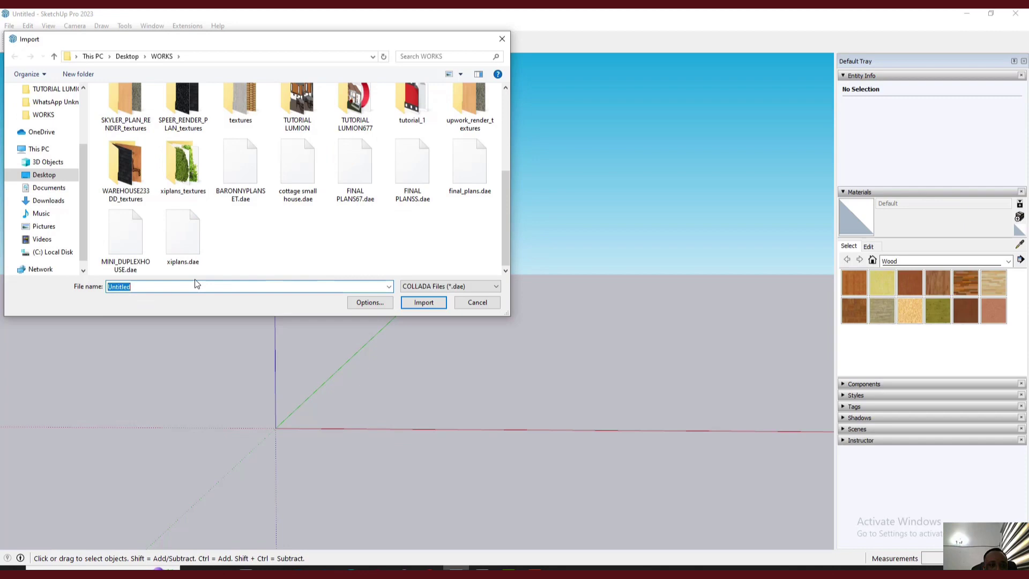
left_click(356, 169)
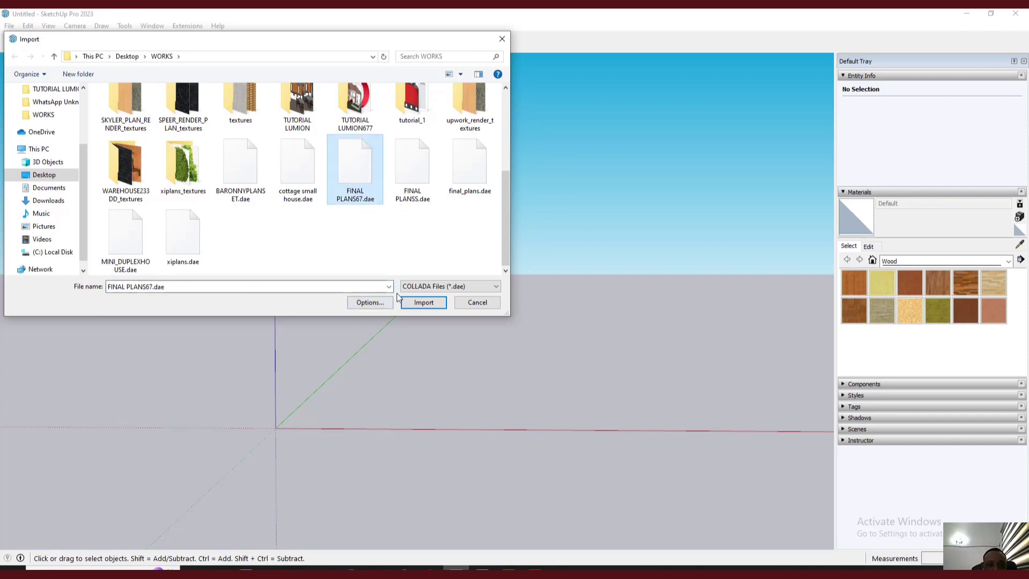
left_click(422, 303)
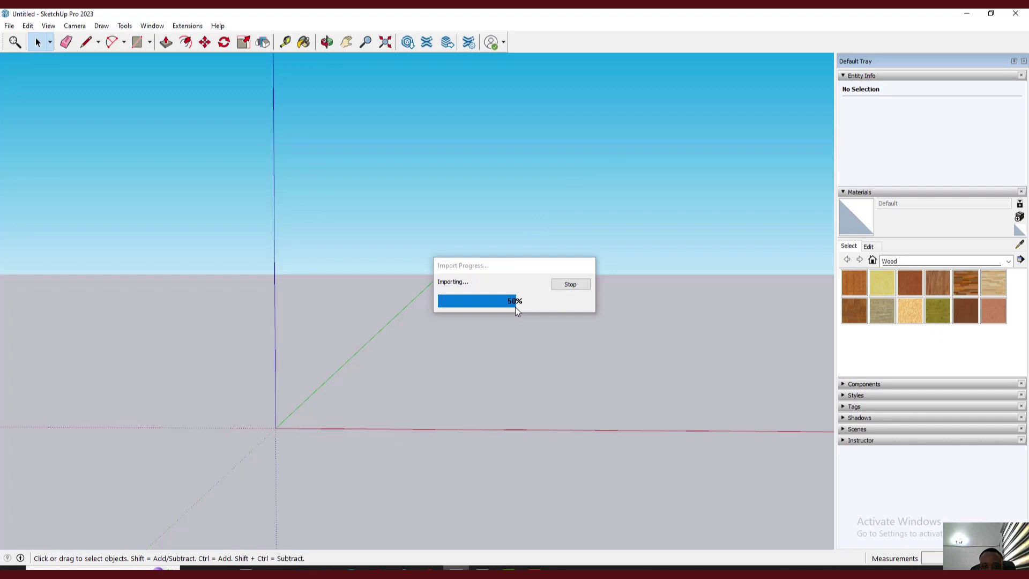
Step: Place the imported house model on the ground beside the origin and clear its selection
scroll(508, 314, "down", 1)
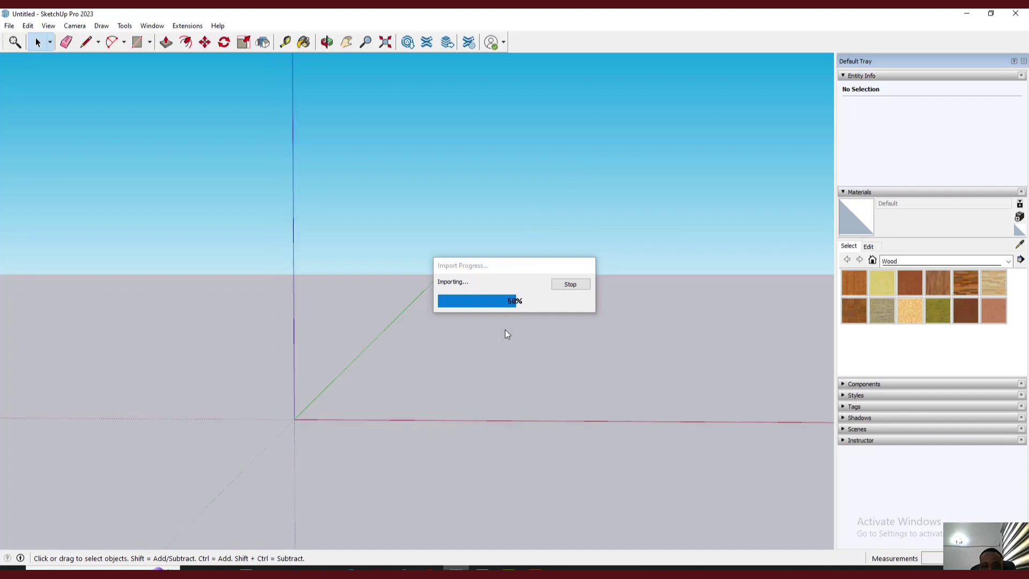
scroll(541, 392, "up", 1)
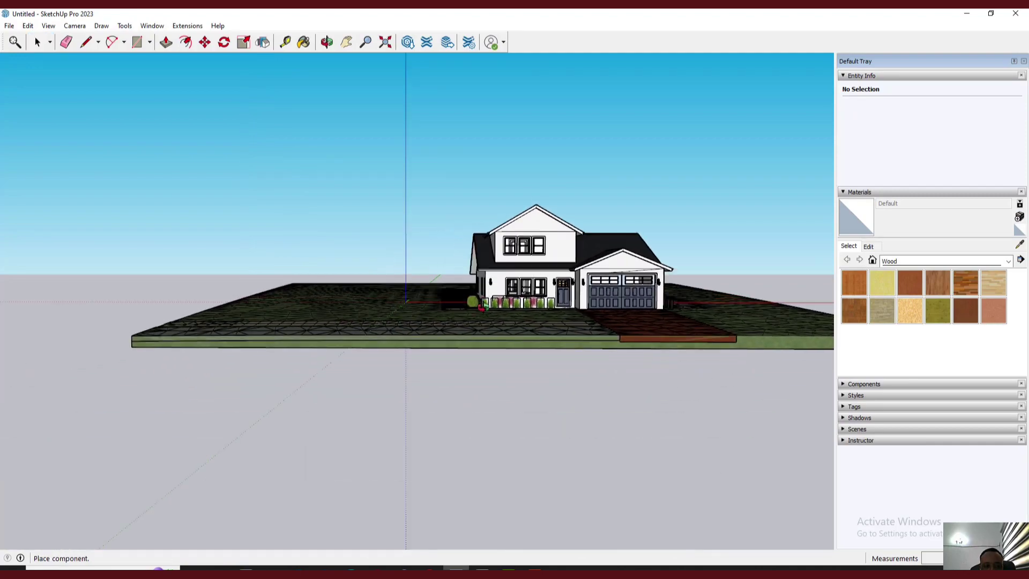
middle_click_drag(512, 301, 385, 474)
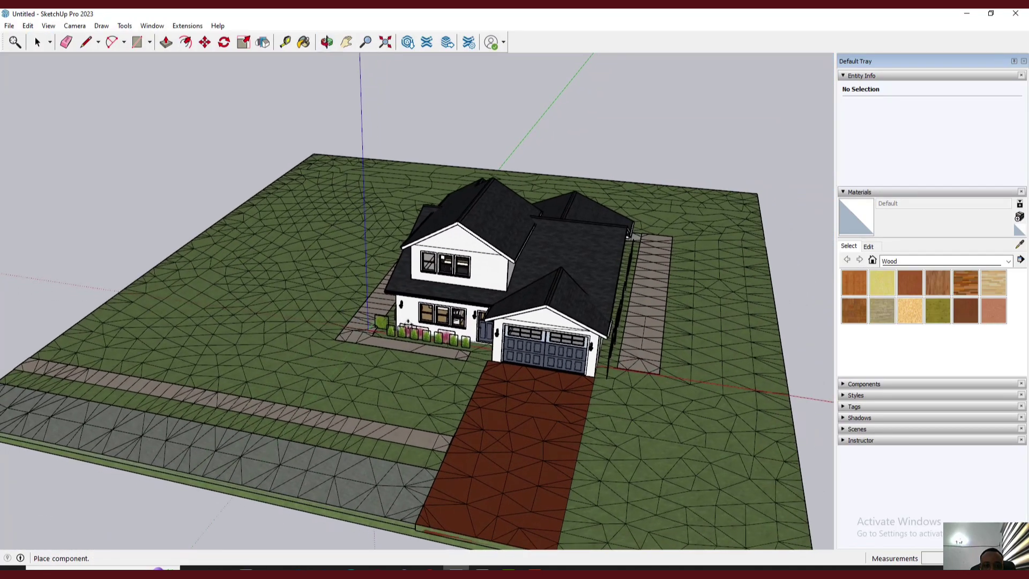
left_click(591, 392)
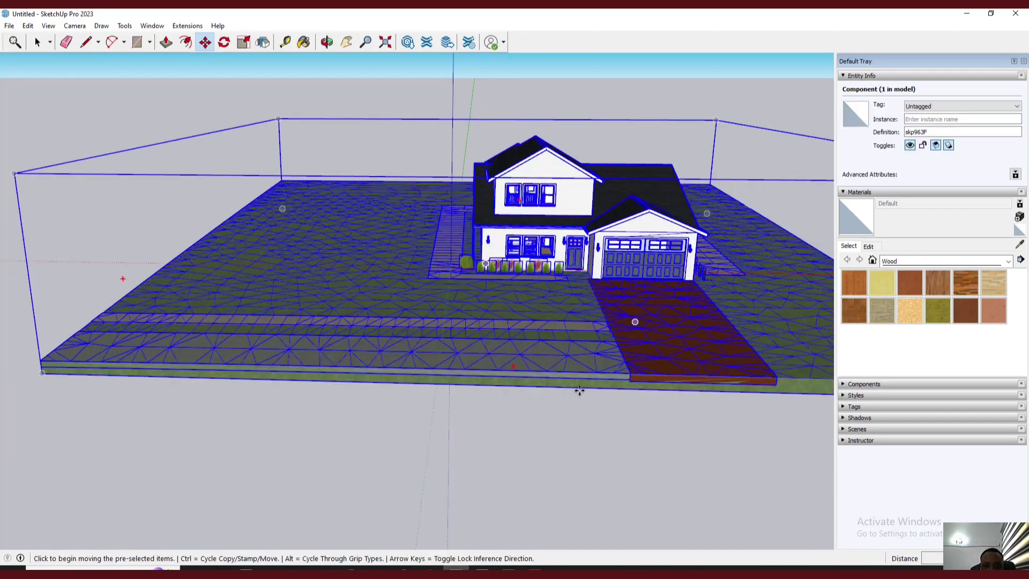
middle_click_drag(439, 446, 381, 523, "shift")
middle_click_drag(481, 341, 479, 304, "shift")
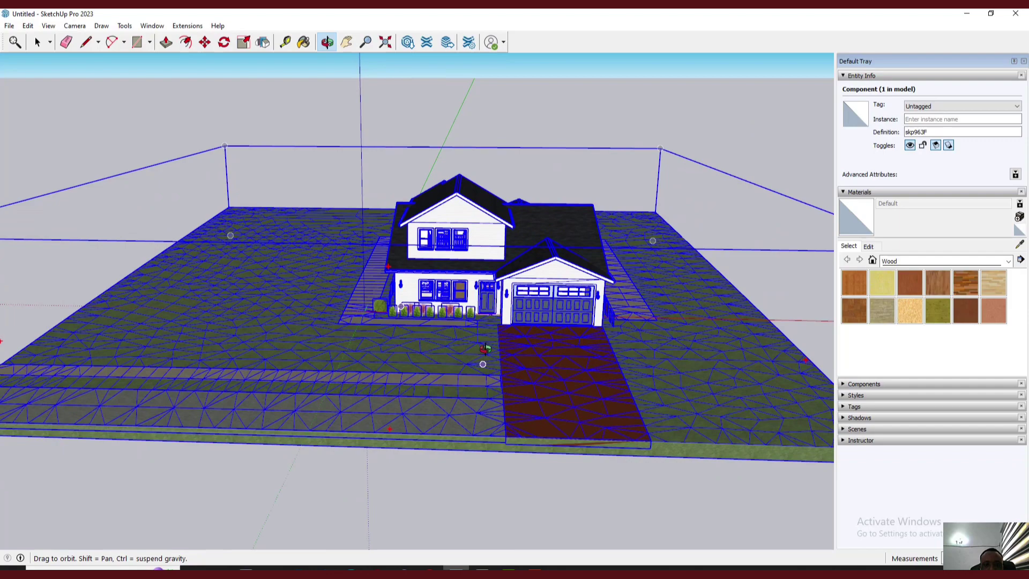
middle_click_drag(483, 350, 454, 494)
scroll(516, 344, "up", 1)
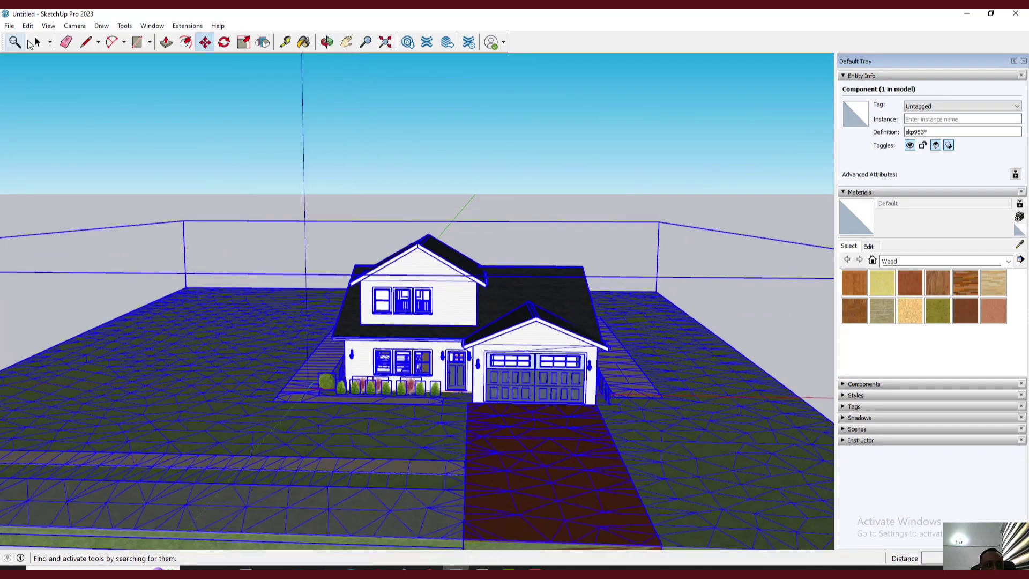
left_click(38, 42)
left_click(356, 197)
Step: Examine the imported house's upper front wall, roof, windows and garage door up close
middle_click_drag(516, 366, 367, 281)
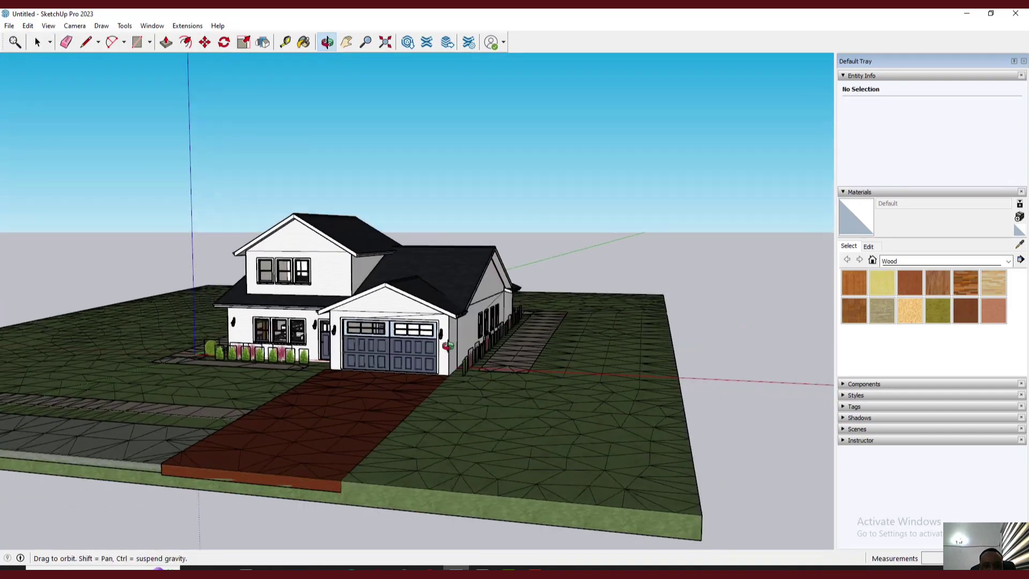
scroll(368, 281, "up", 5)
scroll(368, 281, "up", 2)
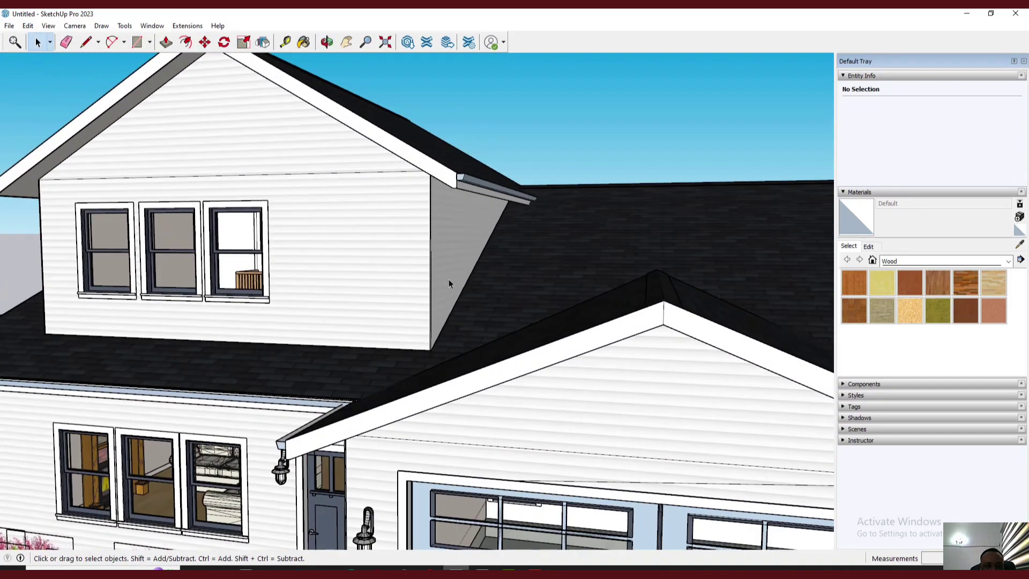
scroll(450, 282, "down", 7)
scroll(515, 411, "up", 2)
scroll(514, 414, "up", 2)
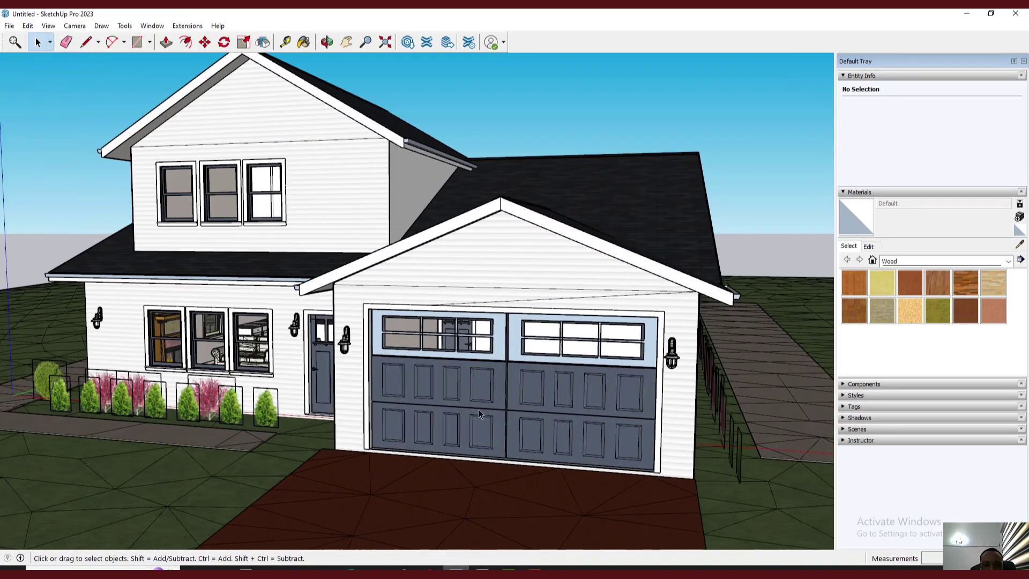
left_click(478, 410)
double_click(530, 418)
Step: Switch to Chief Architect and examine the garage door in the Camera 2 perspective overview
left_click(483, 568)
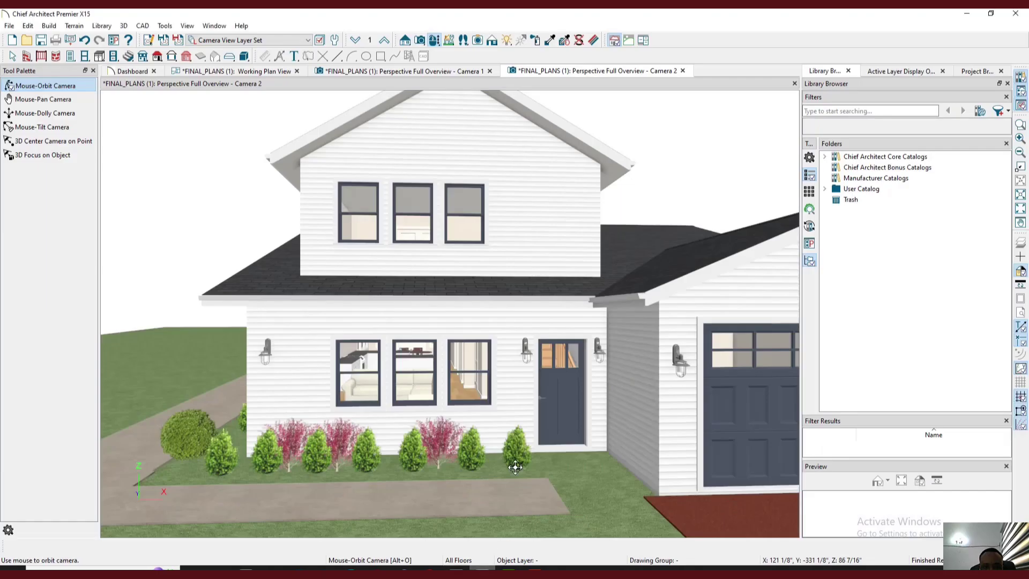
left_click_drag(521, 421, 477, 420)
scroll(399, 387, "down", 5)
scroll(460, 407, "up", 7)
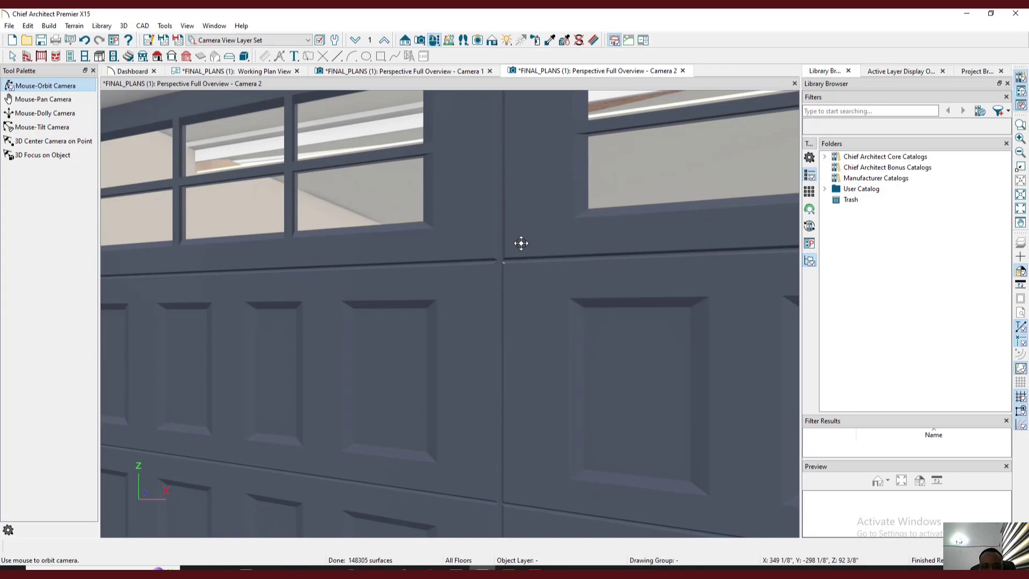
Step: Switch back to SketchUp and examine the garage door and the living room through the ground-floor front windows
left_click(483, 568)
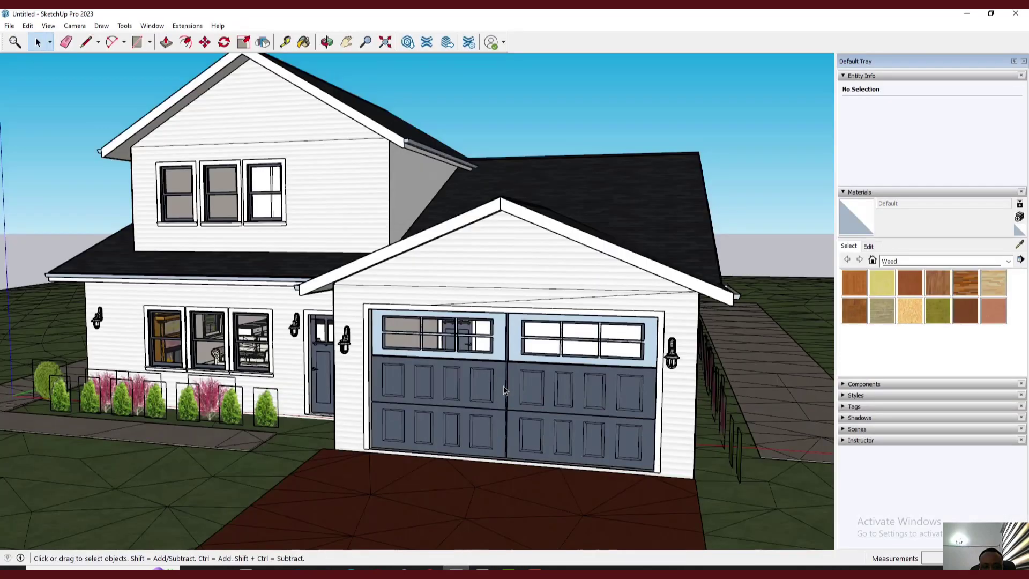
scroll(502, 392, "up", 6)
scroll(491, 391, "down", 10)
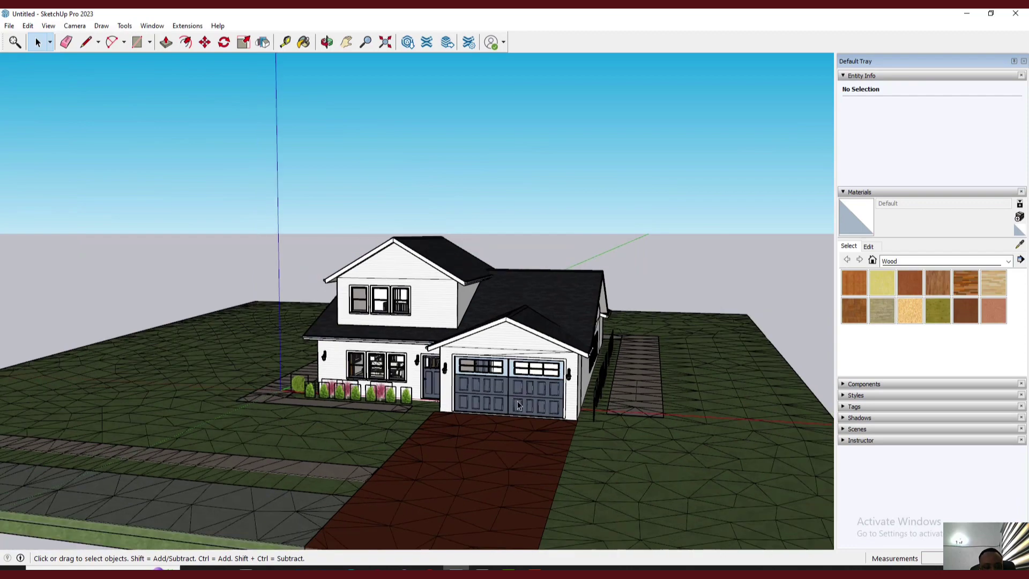
middle_click_drag(518, 403, 589, 342)
scroll(585, 344, "up", 10)
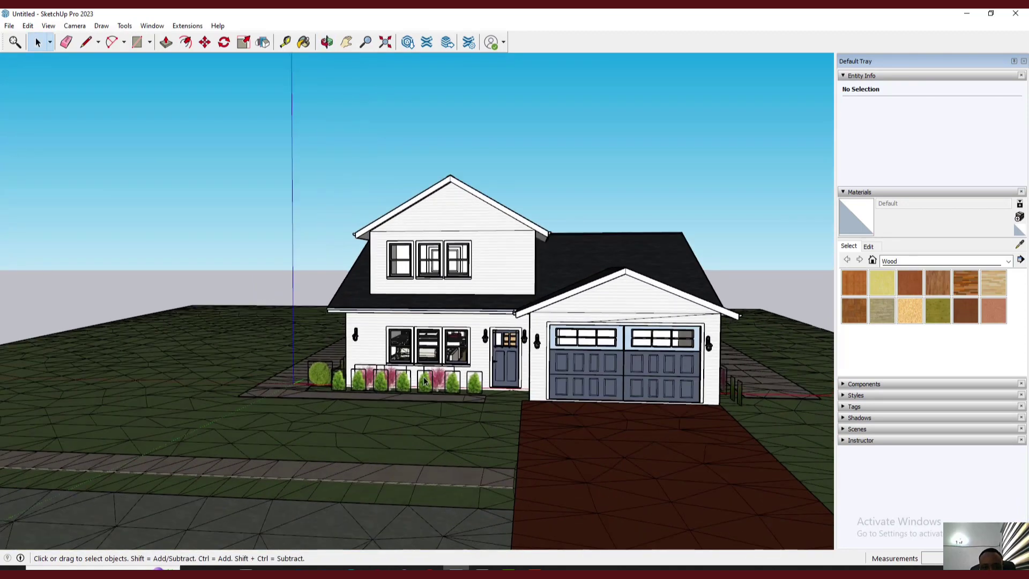
scroll(374, 332, "up", 10)
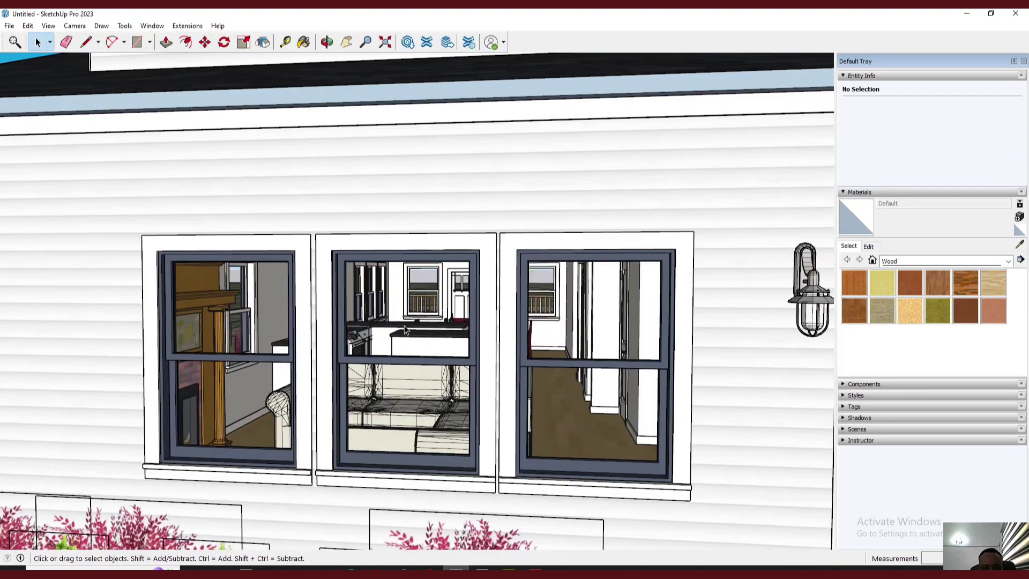
scroll(401, 329, "up", 6)
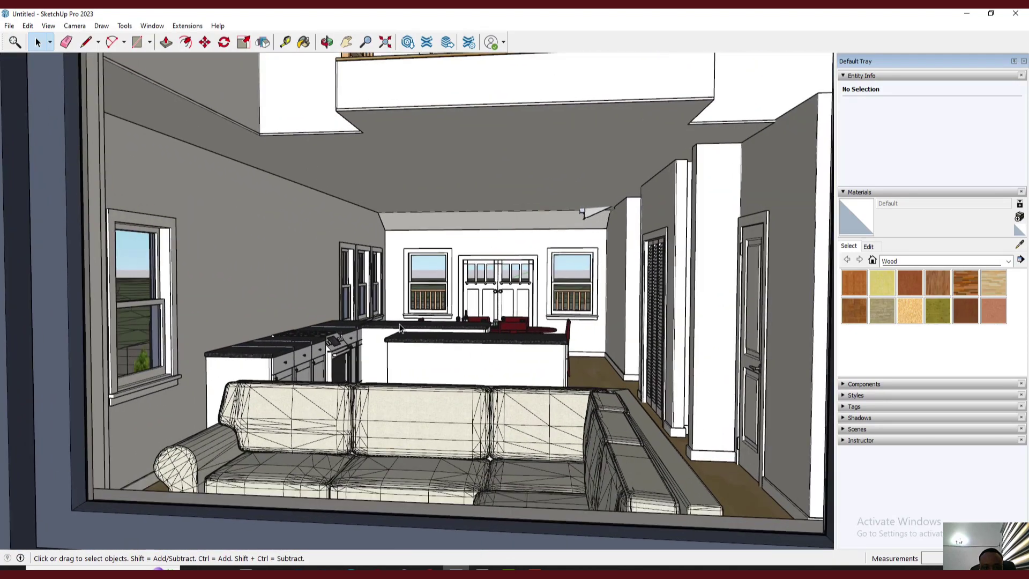
Step: Explode the imported house component into separate geometry and clear the selection
left_click(411, 419)
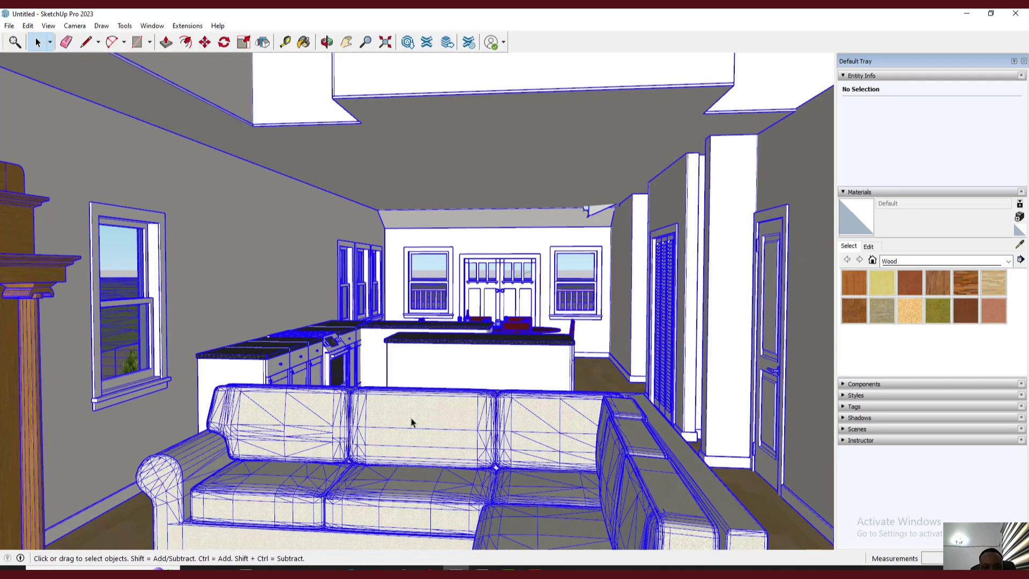
scroll(408, 415, "down", 3)
right_click(408, 413)
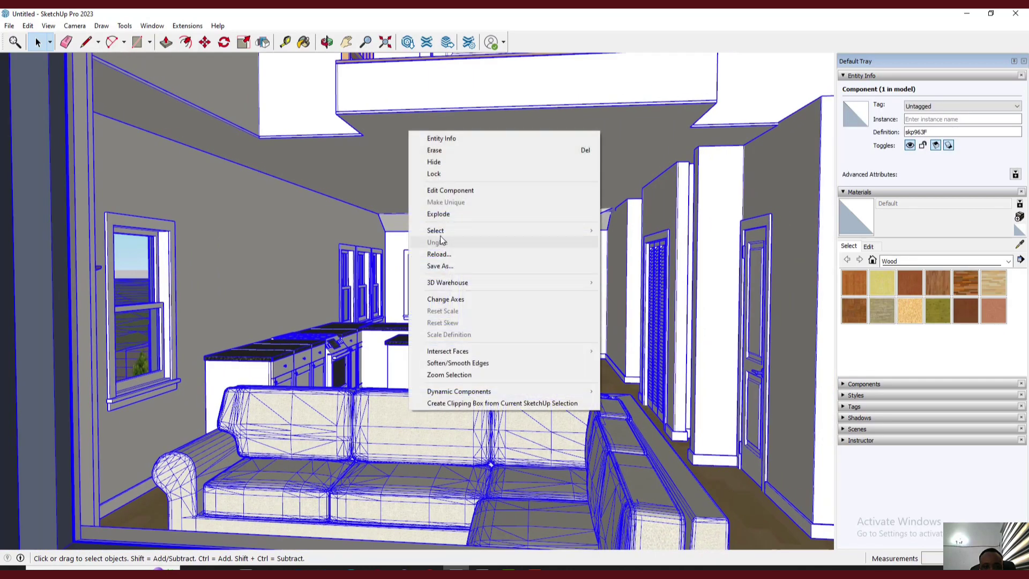
left_click(439, 212)
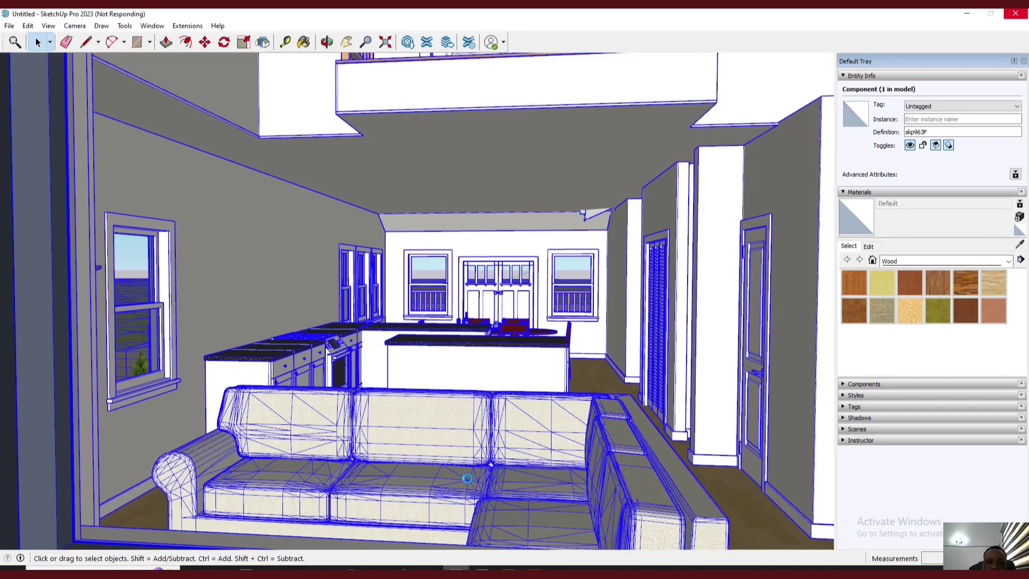
scroll(428, 327, "down", 6)
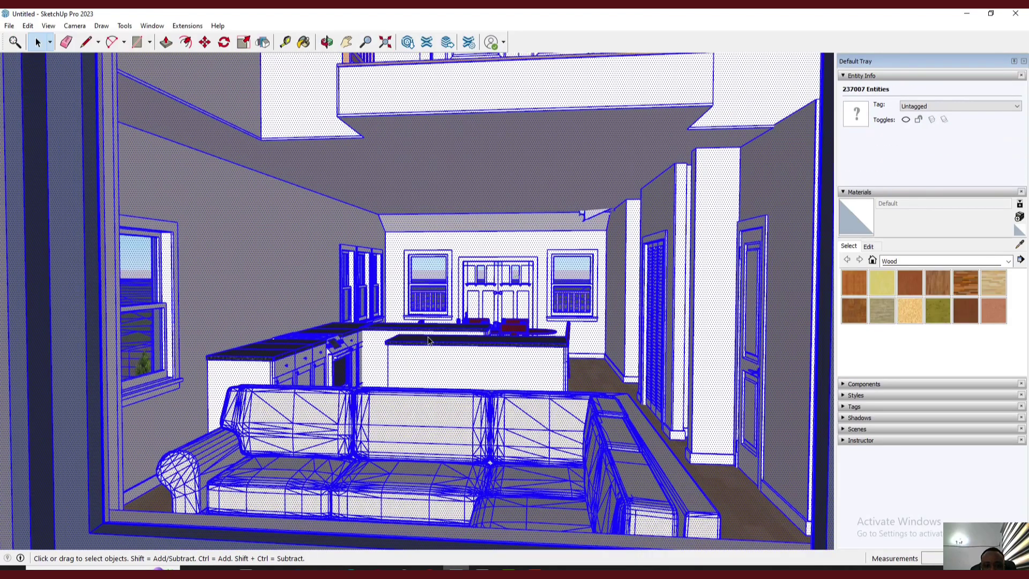
scroll(444, 362, "down", 10)
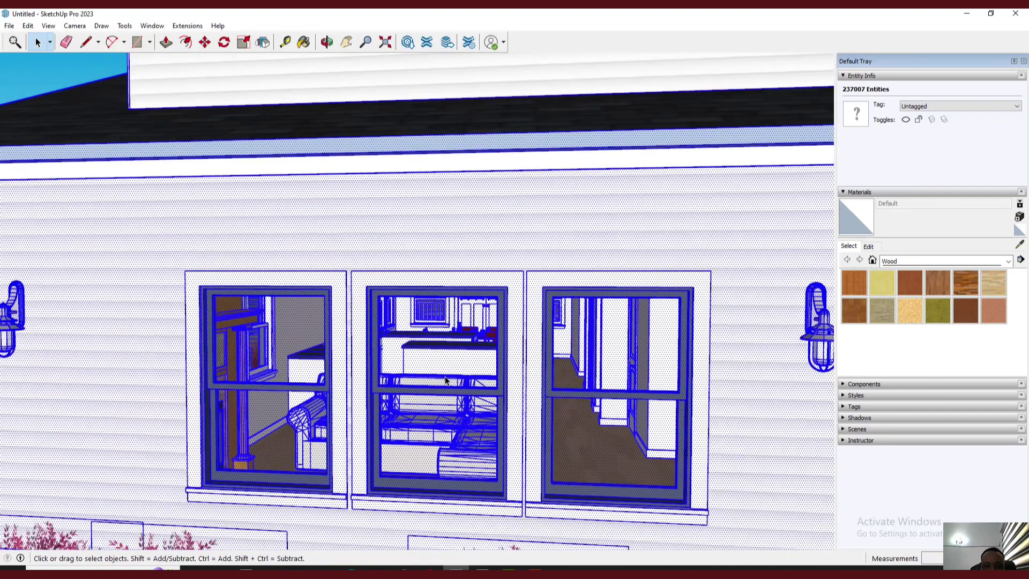
scroll(435, 382, "down", 8)
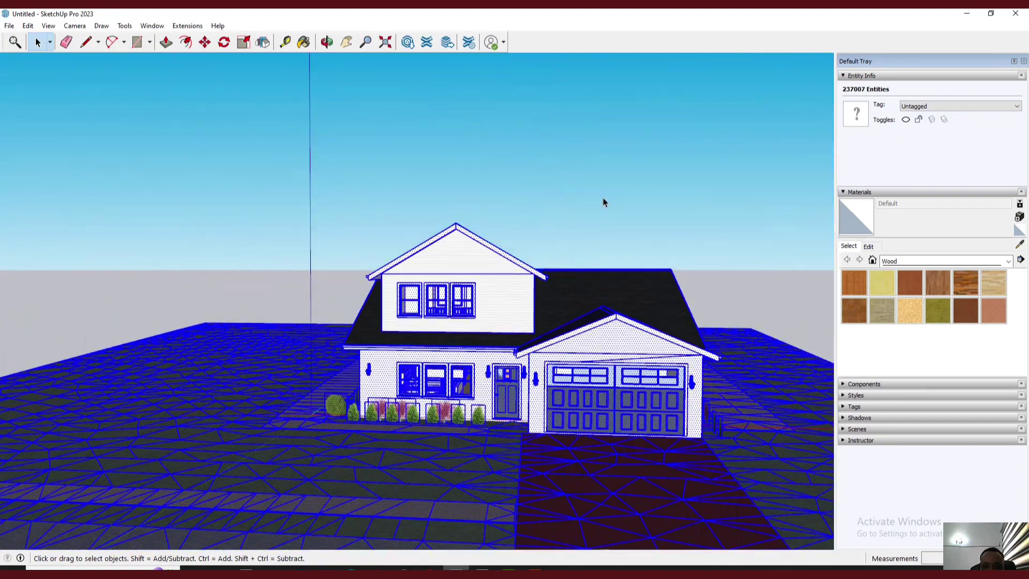
left_click(604, 199)
Step: Select a face of the front lawn and the upper-storey front wall face to check the exploded geometry
left_click(423, 449)
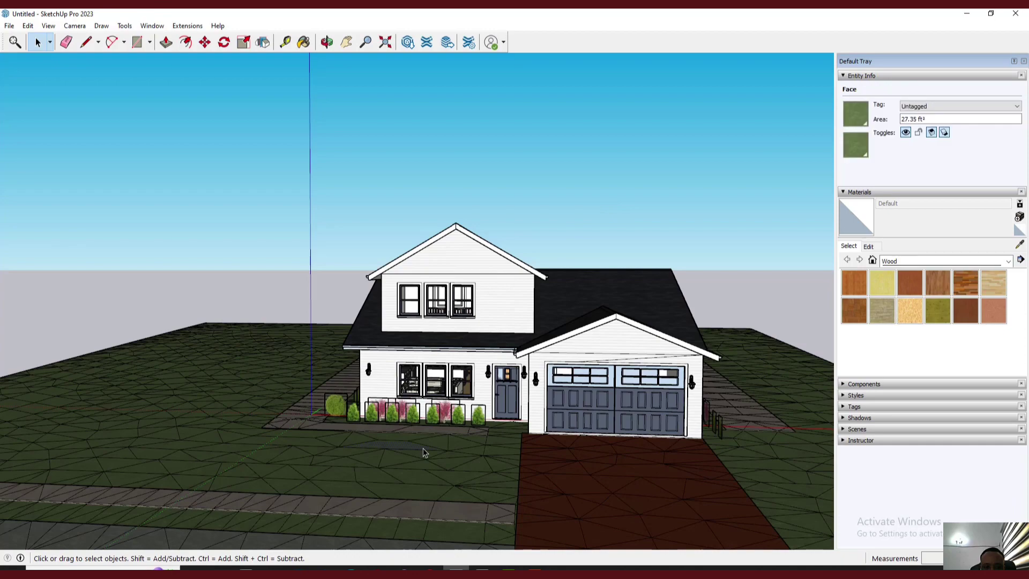
scroll(471, 325, "up", 5)
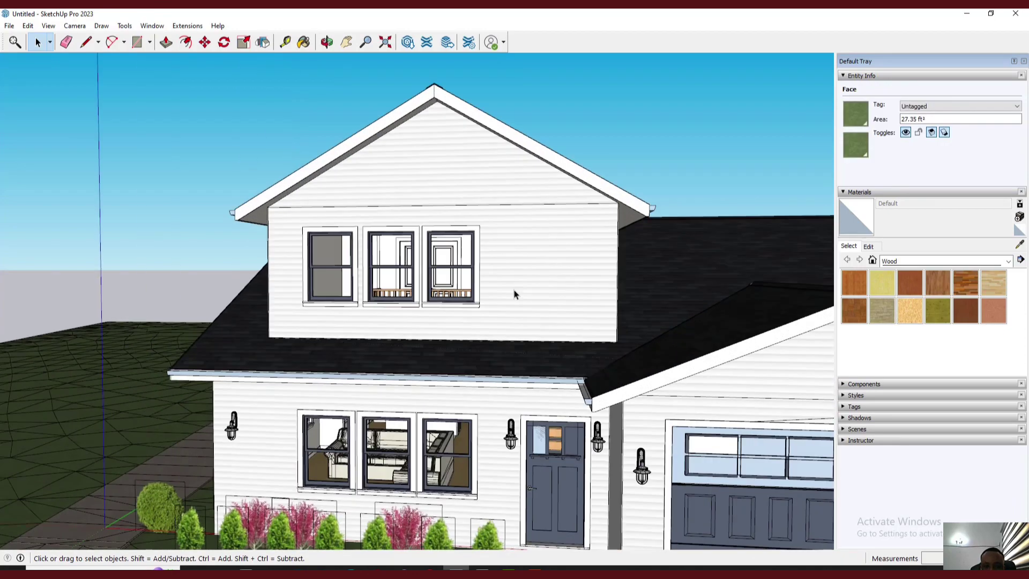
left_click(513, 291)
scroll(516, 343, "down", 6)
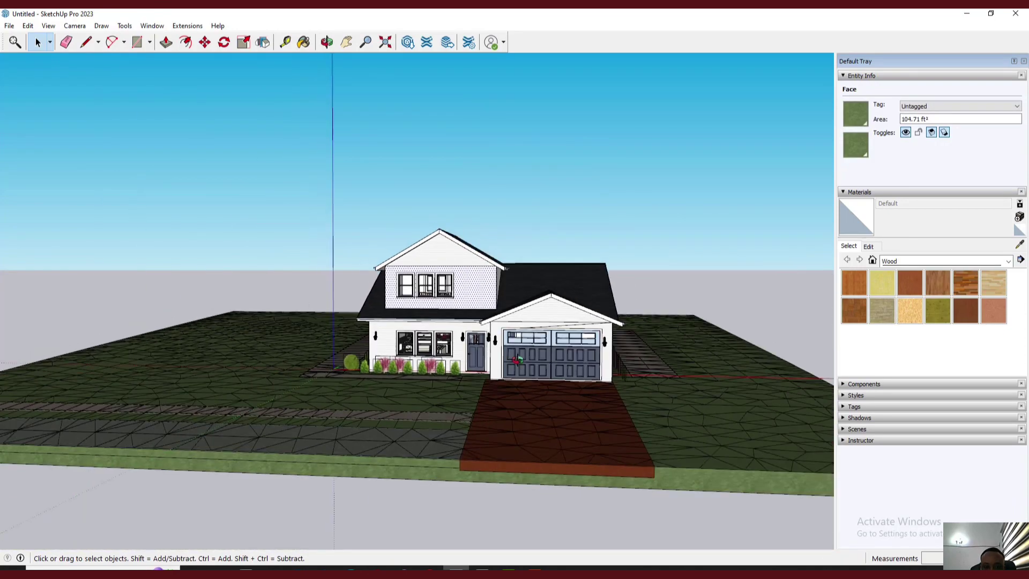
Step: Inspect the garage-side wall and select the long edge beneath its gable
middle_click_drag(517, 360, 455, 370)
scroll(440, 372, "up", 5)
middle_click_drag(526, 389, 433, 376)
scroll(433, 376, "down", 5)
scroll(641, 305, "up", 7)
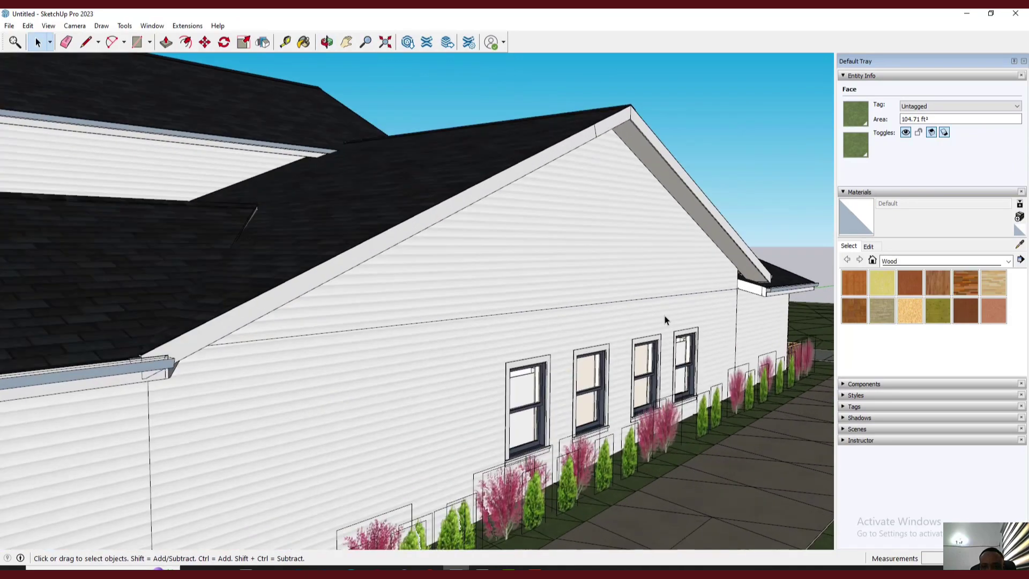
left_click(655, 297)
scroll(710, 255, "down", 5)
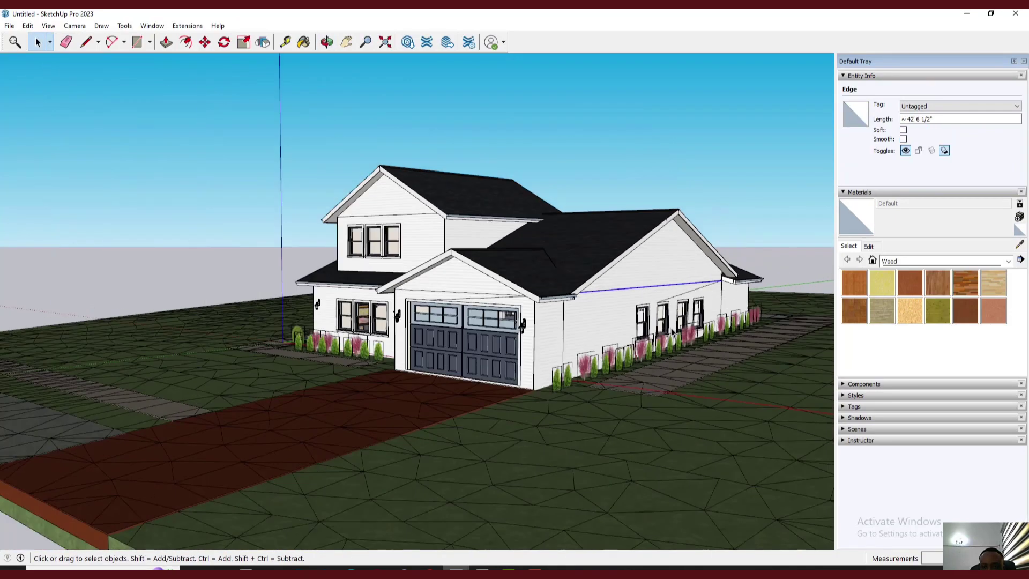
Step: Inspect the front planting and select the vertical border edge of a shrub near the entry door
middle_click_drag(618, 382, 450, 357)
scroll(448, 352, "up", 5)
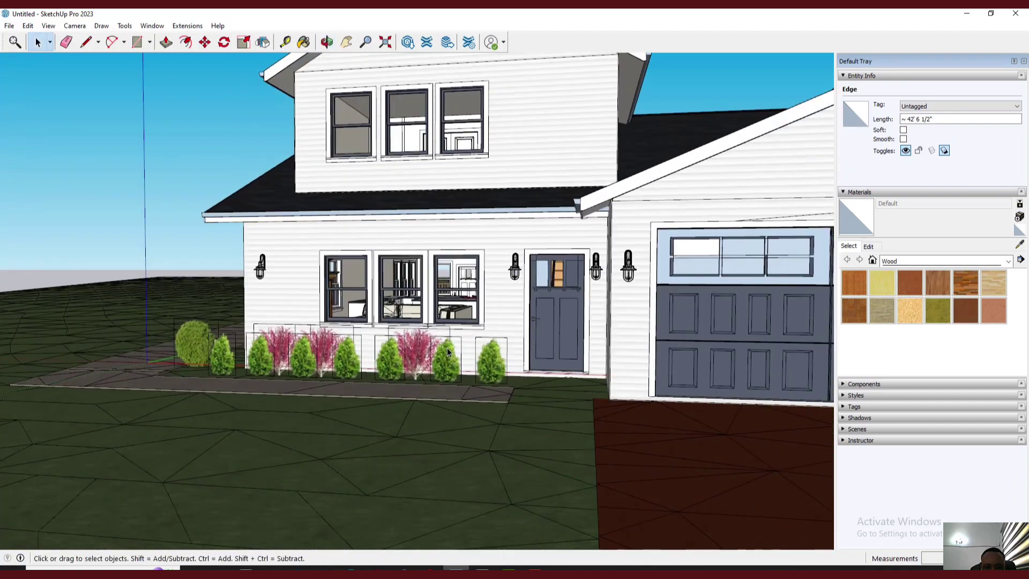
left_click(457, 343)
left_click(460, 344)
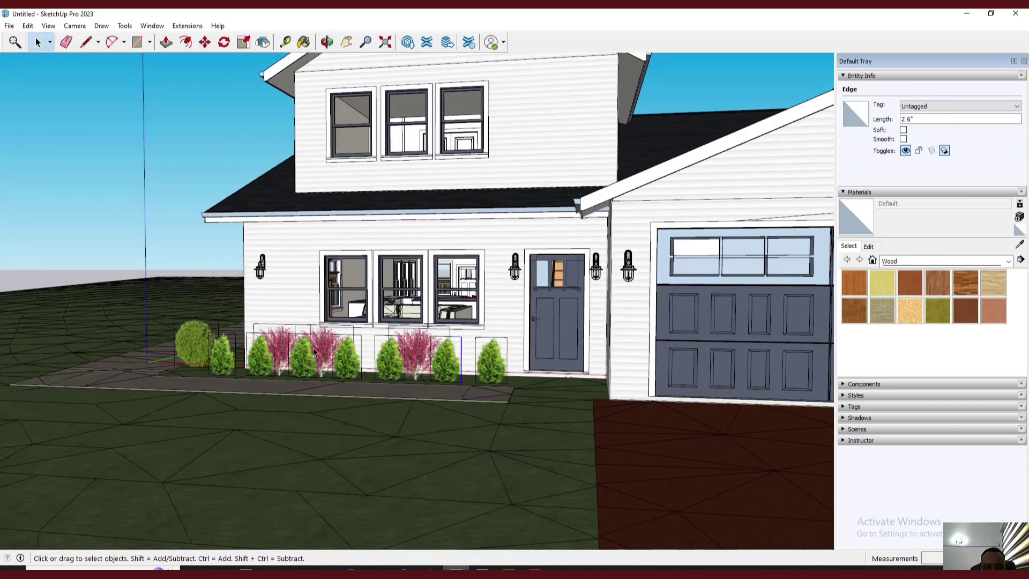
Step: Clear the selection and examine the front facade's siding, windows, entry door and shrub panels
scroll(278, 321, "down", 5)
left_click(480, 355)
middle_click_drag(480, 355, 397, 277)
scroll(664, 382, "up", 3)
middle_click_drag(399, 283, 566, 362, "shift")
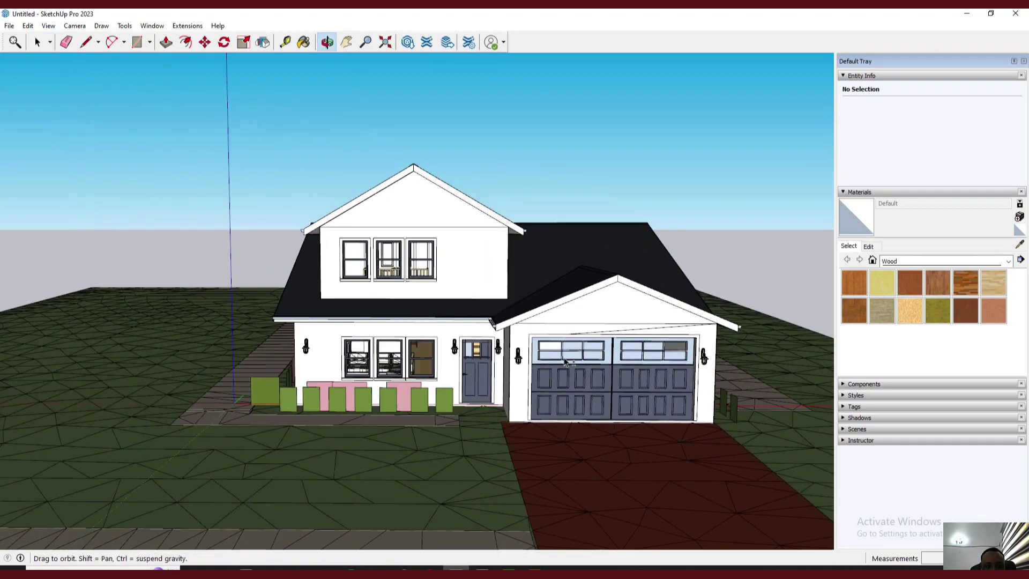
scroll(397, 377, "up", 7)
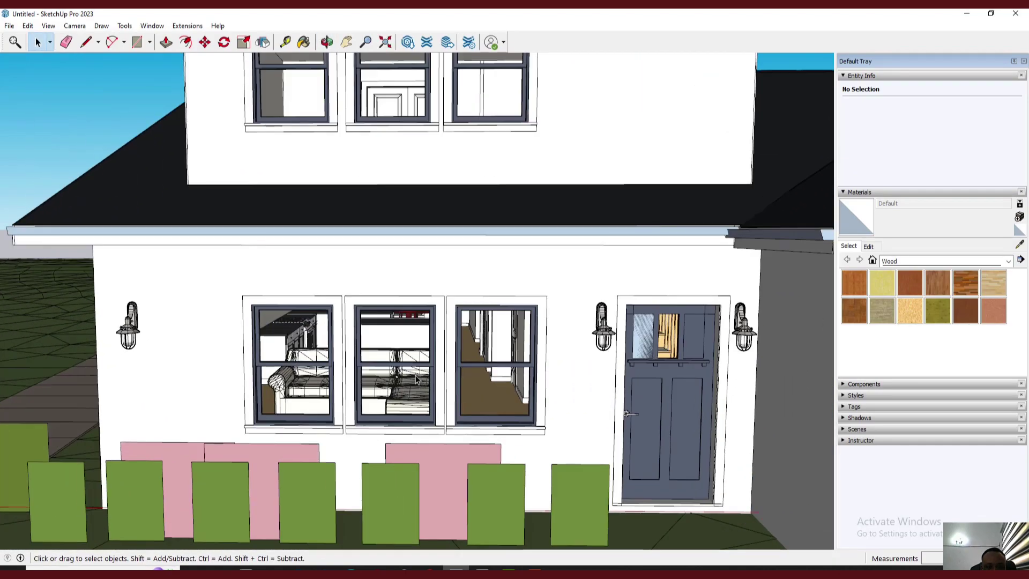
scroll(416, 379, "down", 8)
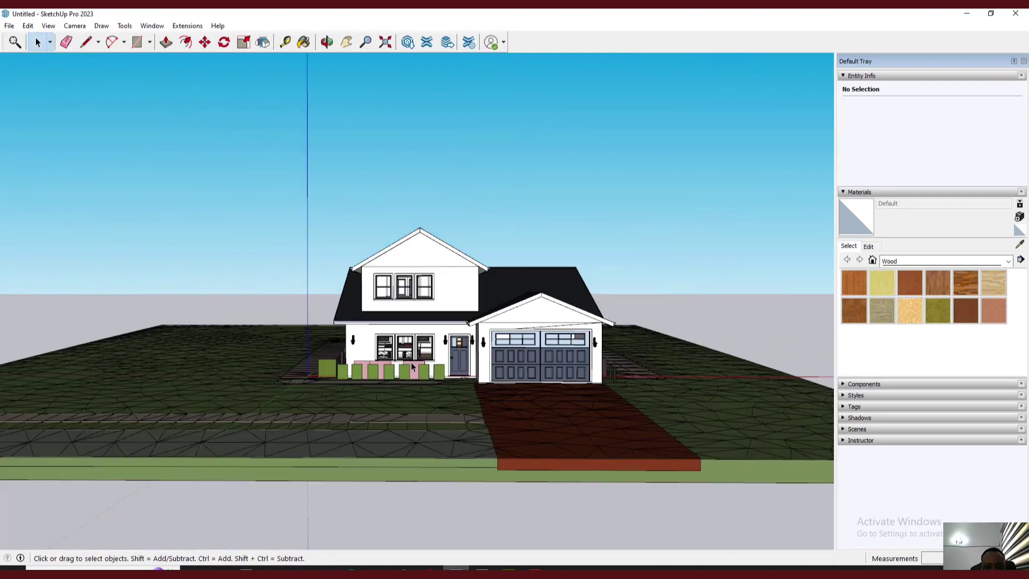
Step: Examine the garage-side wall and its row of shrubs, and compare them with the front entry and garage
middle_click_drag(508, 337, 317, 344)
scroll(498, 388, "up", 10)
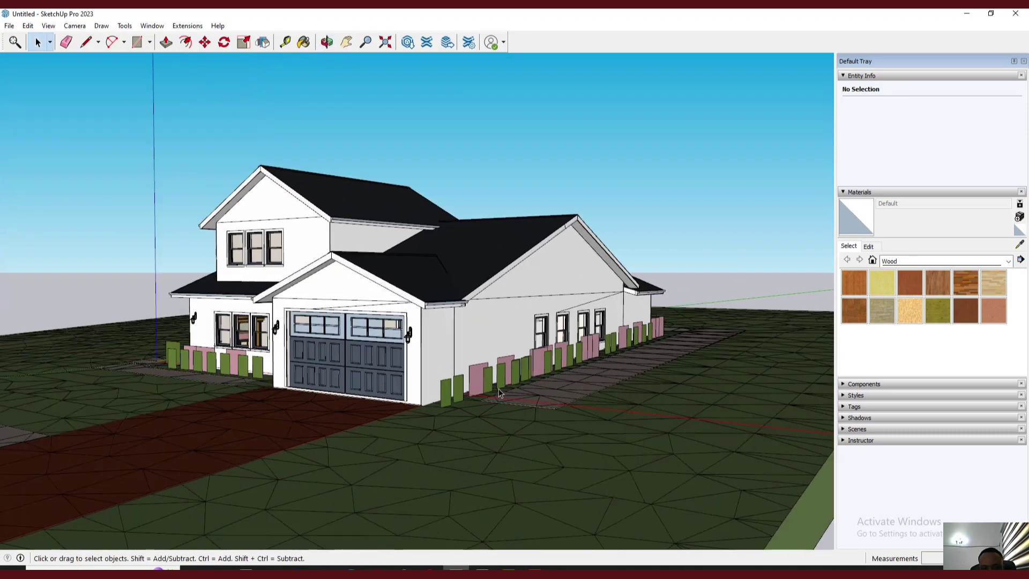
scroll(649, 377, "down", 4)
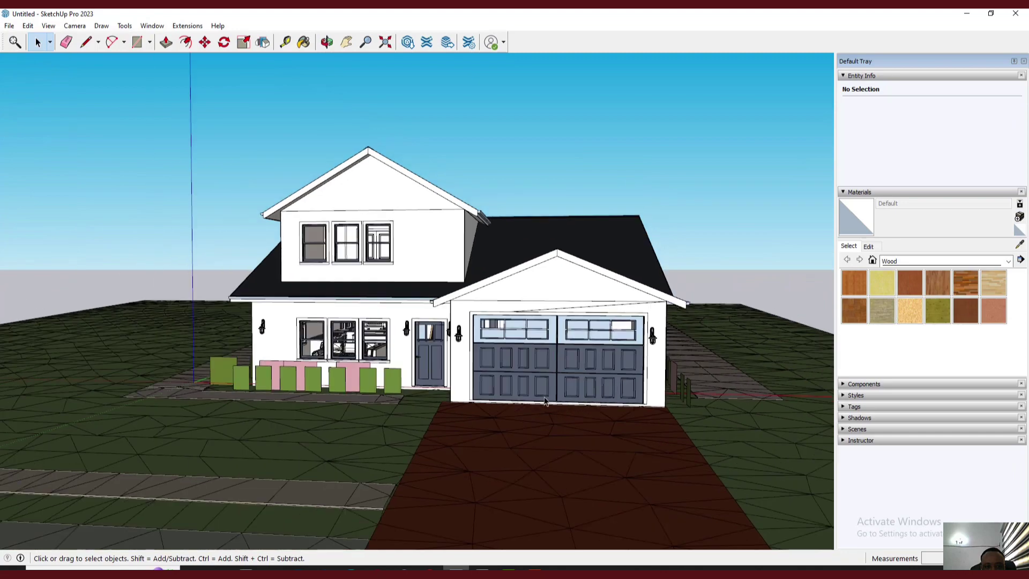
middle_click_drag(545, 400, 602, 385)
scroll(568, 389, "up", 4)
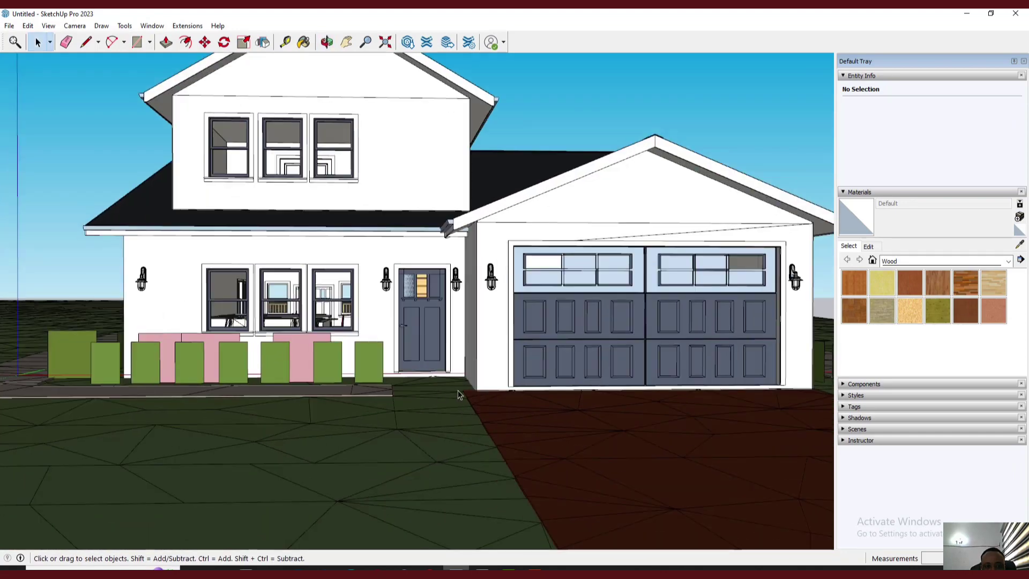
Step: Delete the terrain edge in the lawn just in front of the shrub row near the entry door
scroll(377, 410, "down", 2)
left_click(378, 413)
scroll(378, 413, "down", 4)
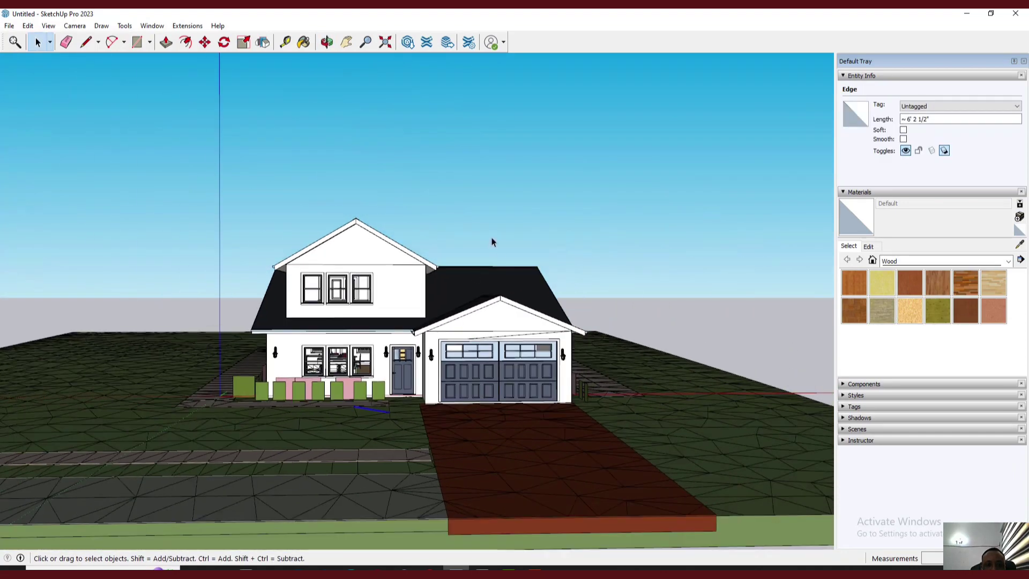
key("Delete")
Step: Examine the house and its lot from the garage-side corner and from the opposite front corner
middle_click_drag(636, 448, 435, 454)
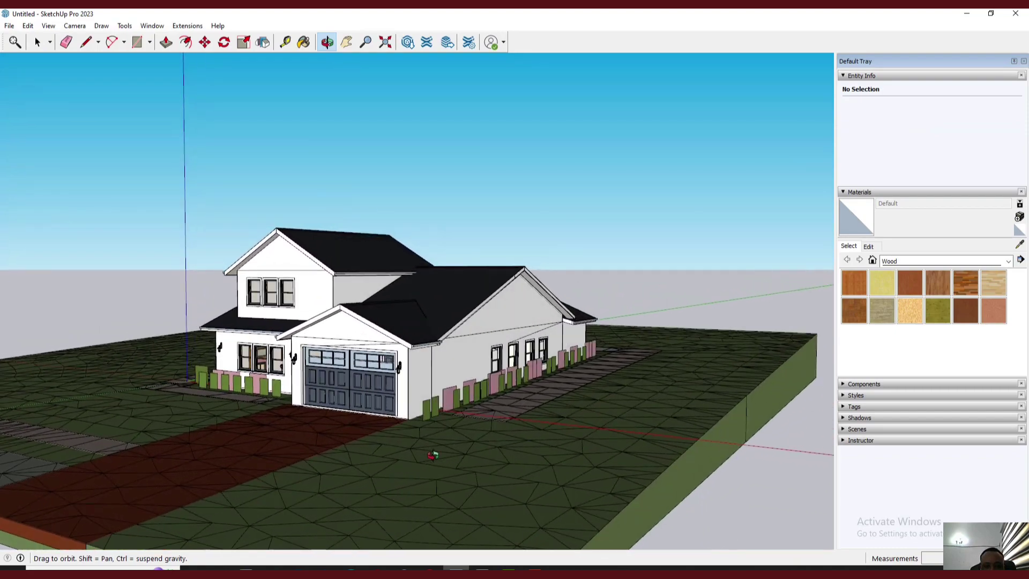
scroll(358, 369, "up", 3)
scroll(365, 375, "up", 3)
middle_click_drag(374, 381, 565, 390)
scroll(465, 439, "down", 4)
middle_click_drag(465, 438, 529, 416)
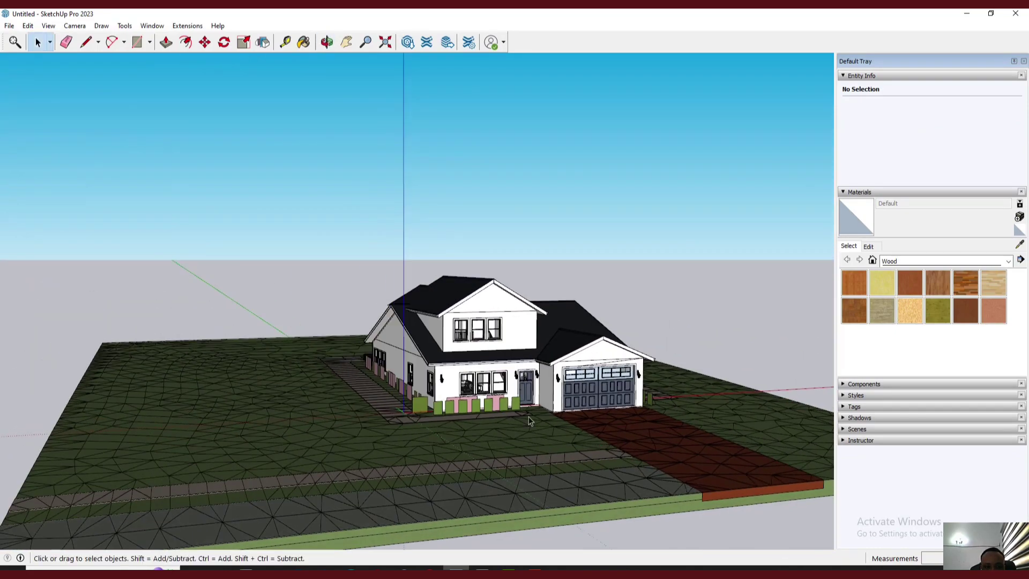
Step: Examine the front facade straight on and at an angle, checking the roofs, siding, garage, entry and shrub panels
scroll(487, 408, "up", 3)
scroll(487, 407, "up", 4)
middle_click_drag(369, 388, 452, 350)
scroll(304, 405, "down", 2)
scroll(305, 405, "down", 3)
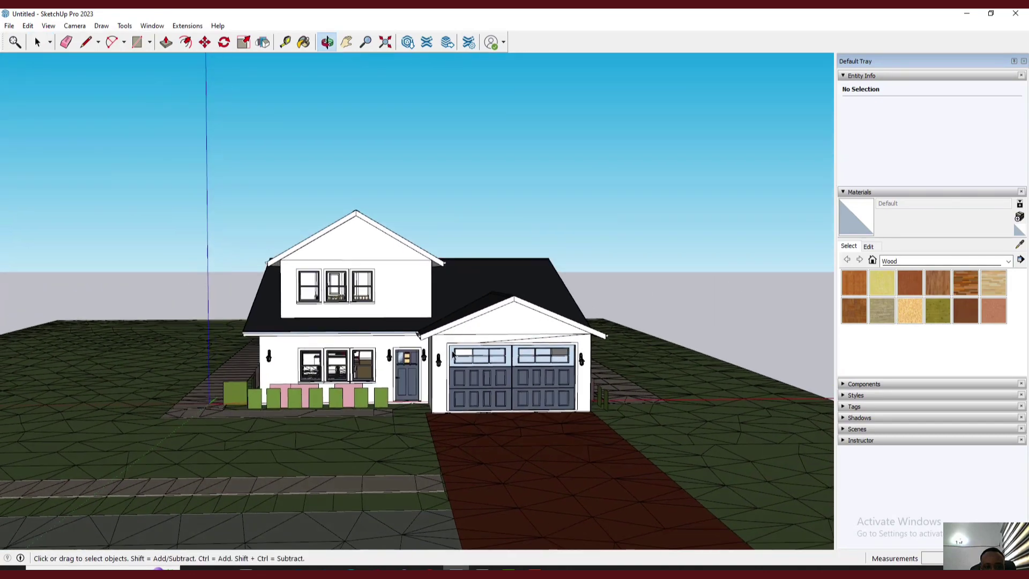
middle_click_drag(533, 245, 552, 330)
middle_click_drag(523, 410, 658, 410)
scroll(455, 448, "down", 3)
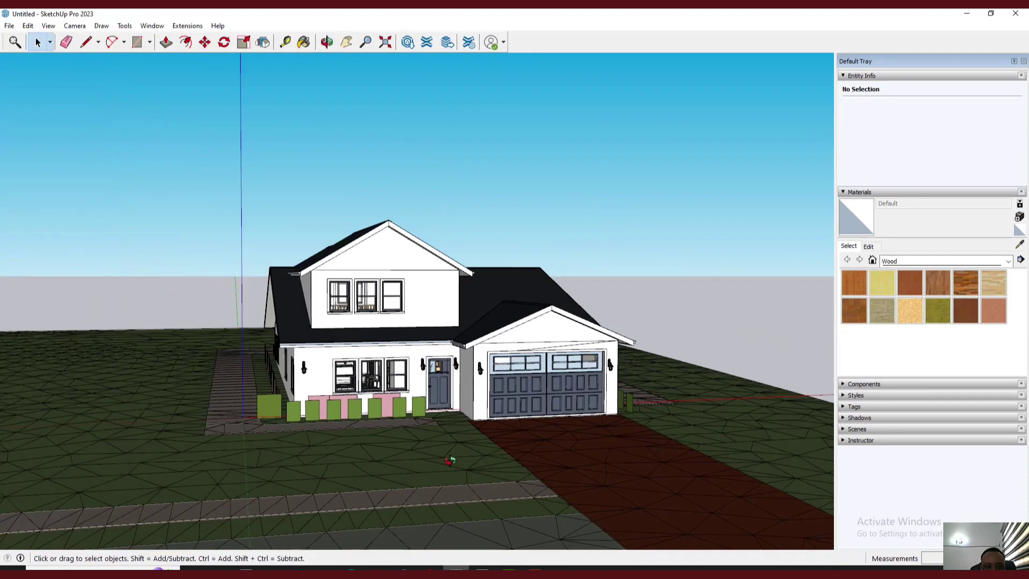
middle_click_drag(455, 448, 494, 461)
scroll(465, 456, "up", 3)
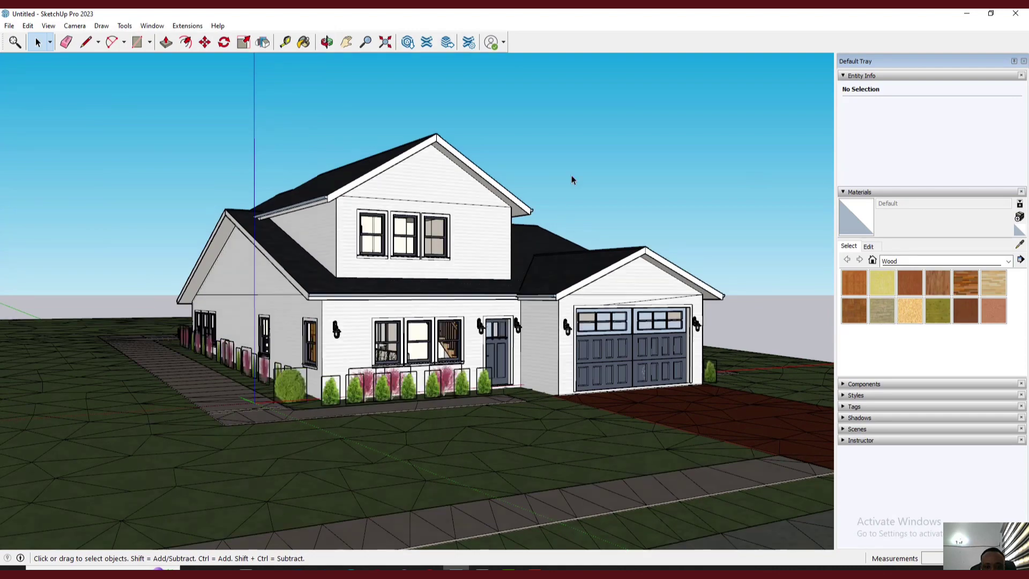